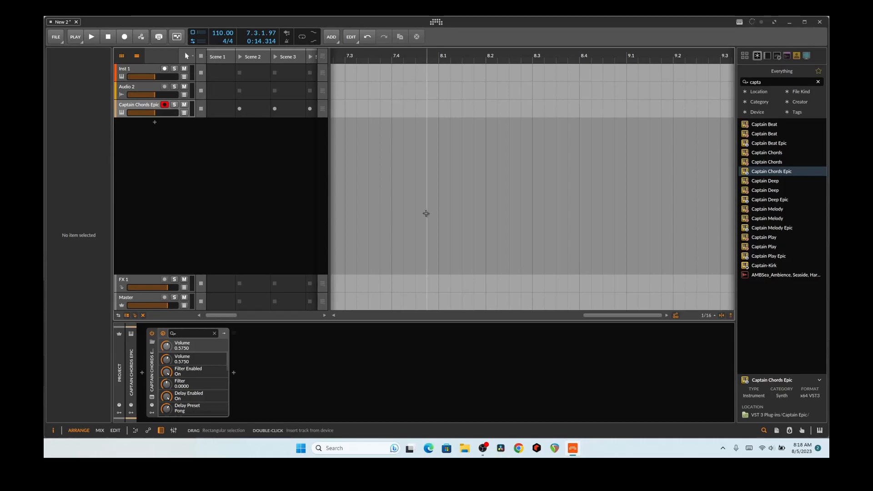
Scroll the arranger back to bar 1 and open the Captain Chords Epic plugin window
left_click_drag(605, 315, 501, 319)
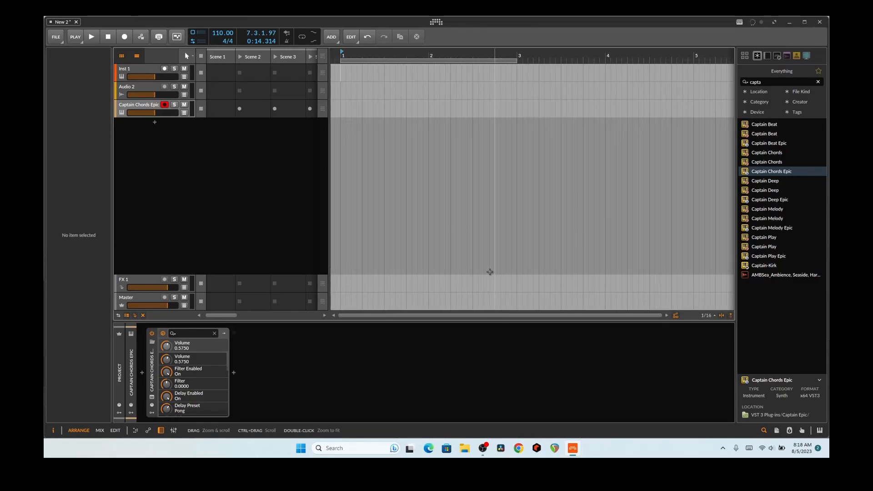
left_click(152, 397)
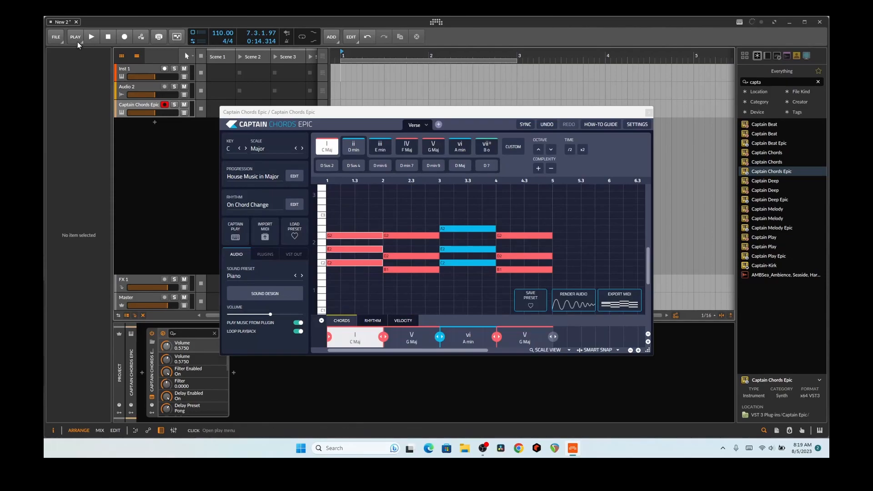
Play the Captain Chords Epic chord progression, then close its window and stop playback
left_click(90, 39)
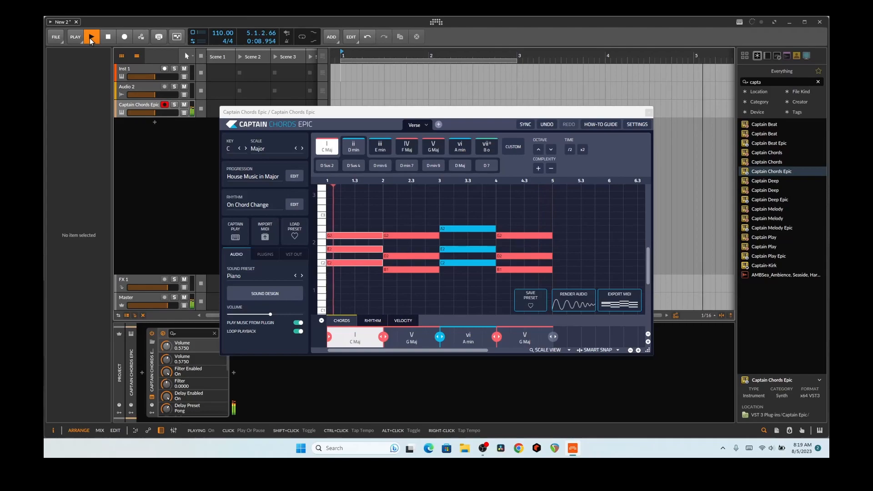
left_click(649, 112)
left_click(110, 36)
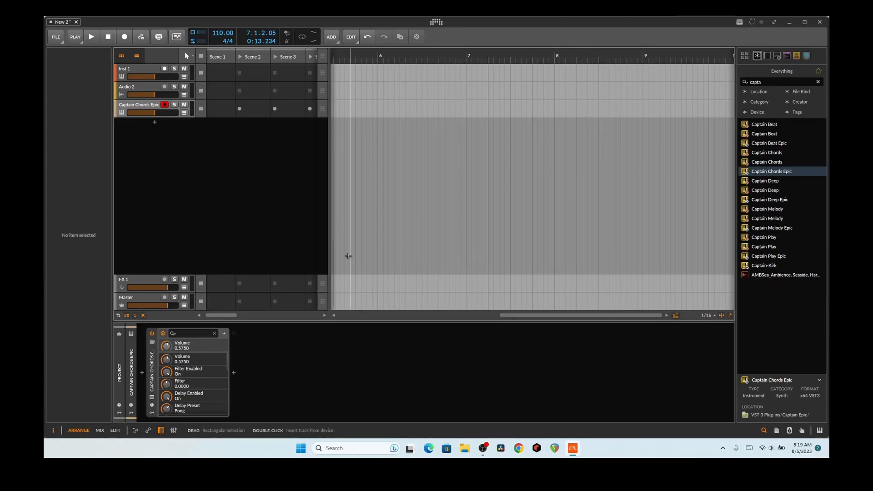
Replace the browser search text with 'mel' to list Mellotron and Melody entries
left_click_drag(523, 316, 339, 316)
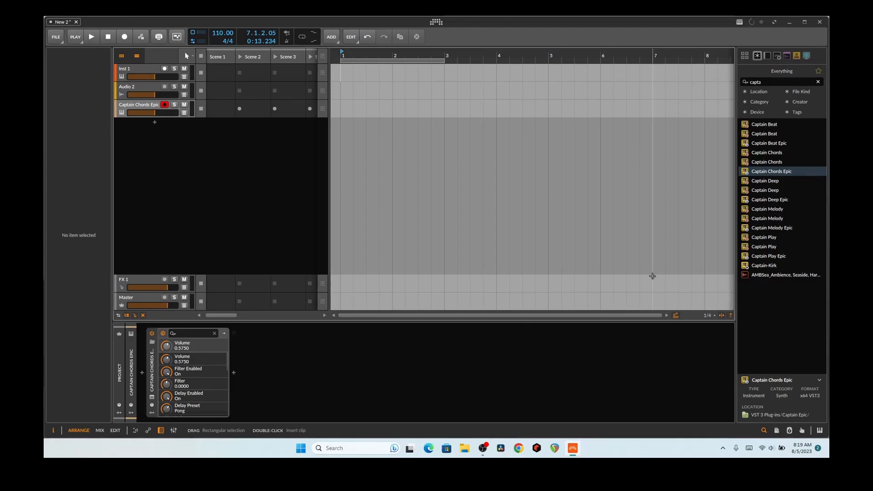
left_click(769, 83)
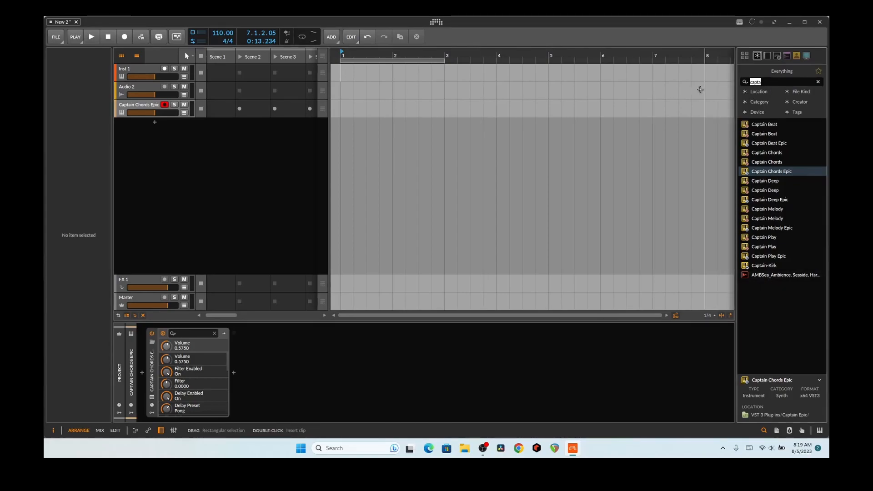
key("BackSpace")
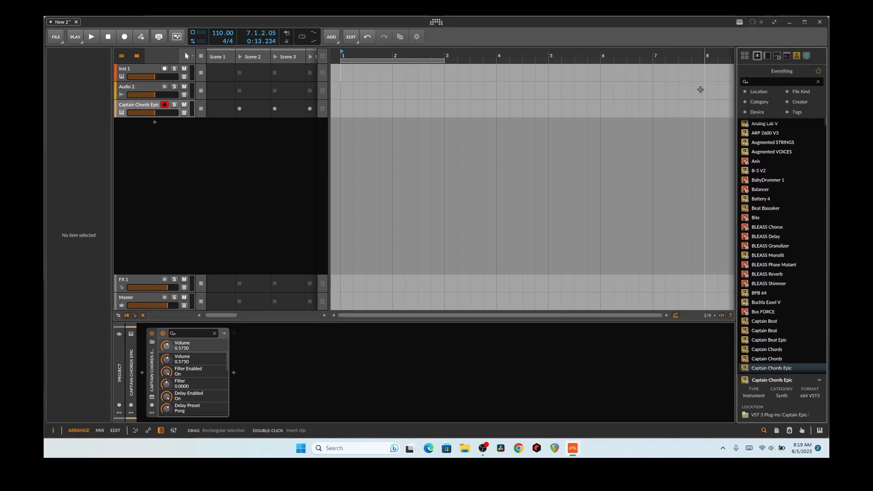
type("mel")
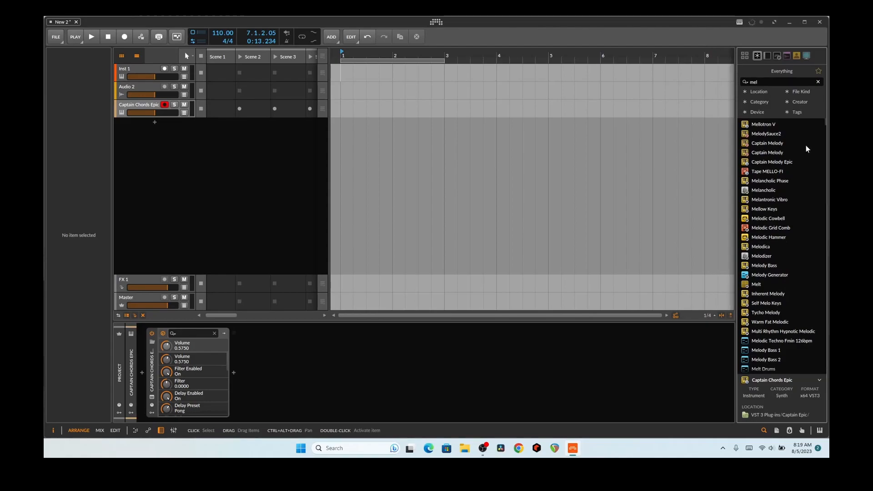
Add Tape MELLO-FI after Captain Chords Epic, adjust Filter, set Output to -1.41 dB and Flutter to 28.4
left_click_drag(780, 172, 258, 385)
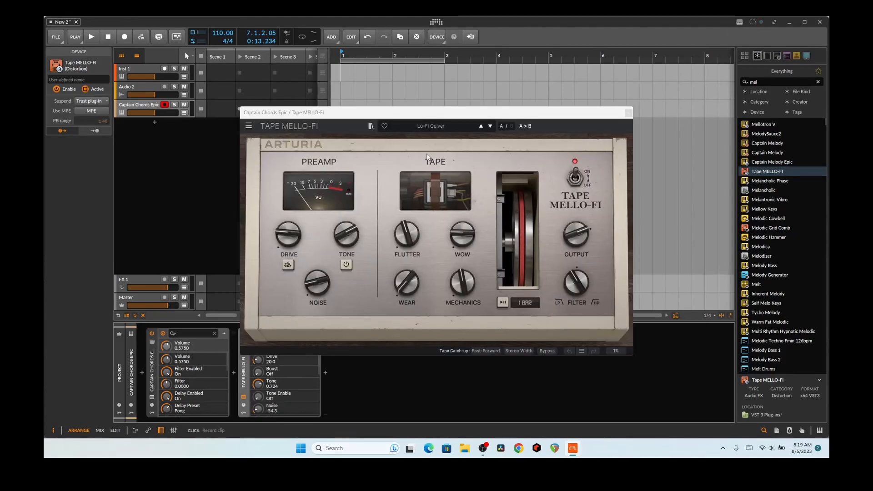
left_click_drag(485, 114, 530, 76)
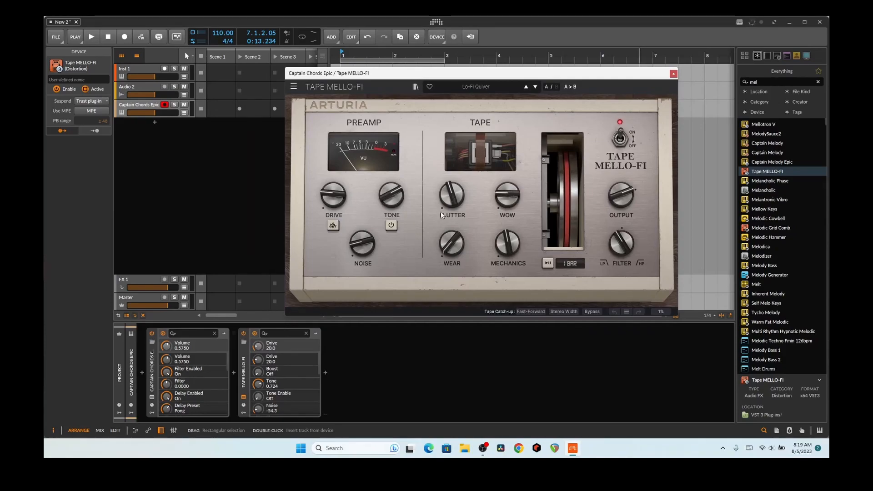
left_click_drag(619, 246, 619, 254)
left_click_drag(617, 211, 617, 225)
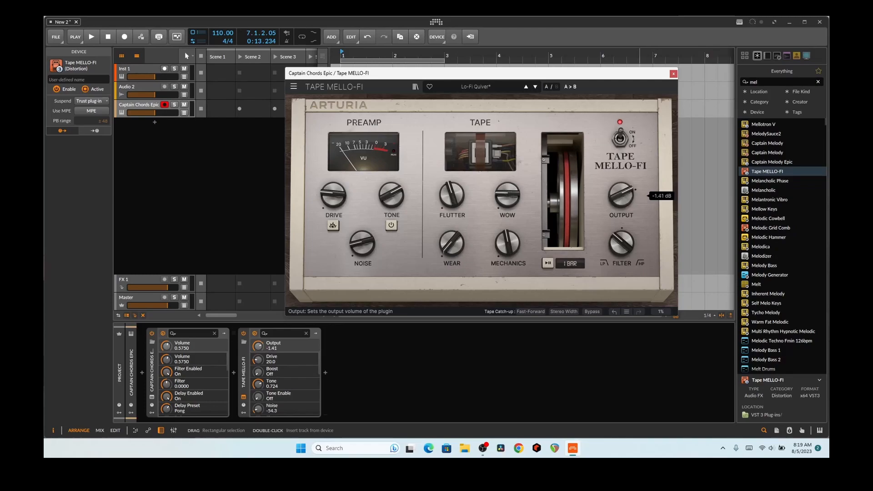
left_click_drag(453, 197, 452, 208)
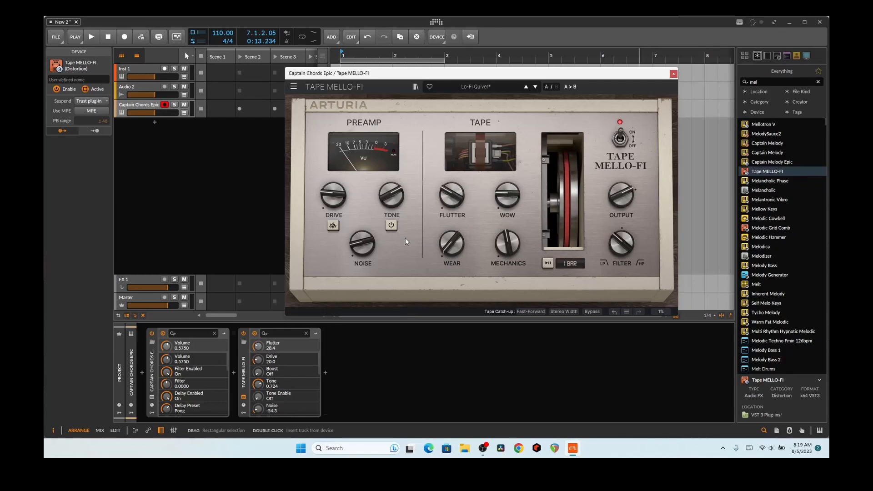
left_click(244, 413)
Add a Macro modulator to Tape MELLO-FI via the 'kn' modulator search
left_click(256, 344)
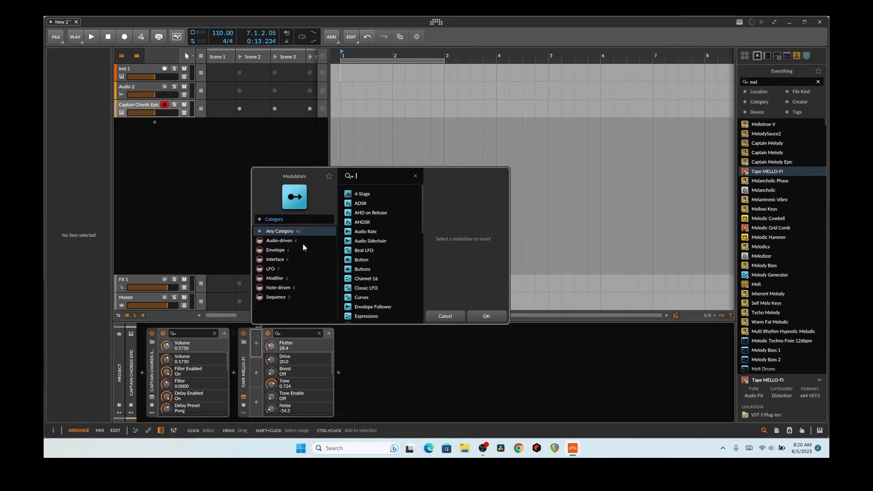
type("kn")
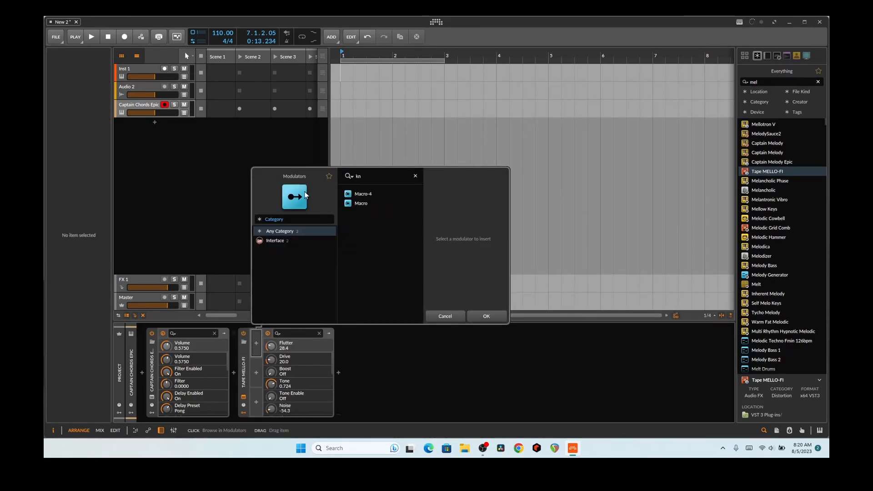
left_click(358, 204)
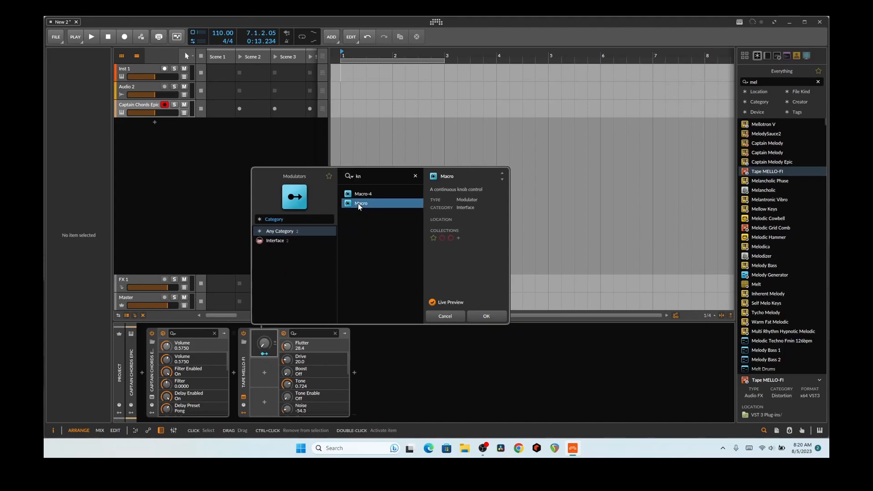
left_click(477, 316)
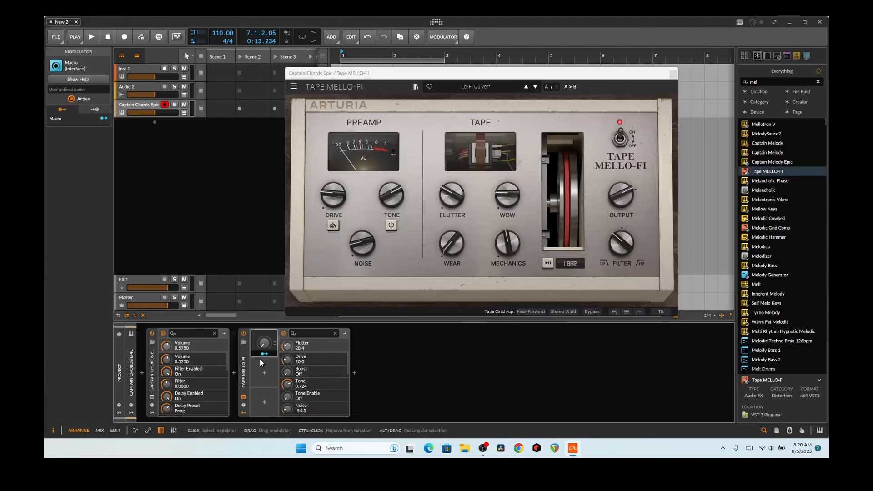
Map the macro to Flutter, Drive, Wow and Filter, with Filter set to -0.252
mouse_move(288, 348)
left_mouse_down()
mouse_move(289, 318)
mouse_move(287, 332)
left_mouse_up()
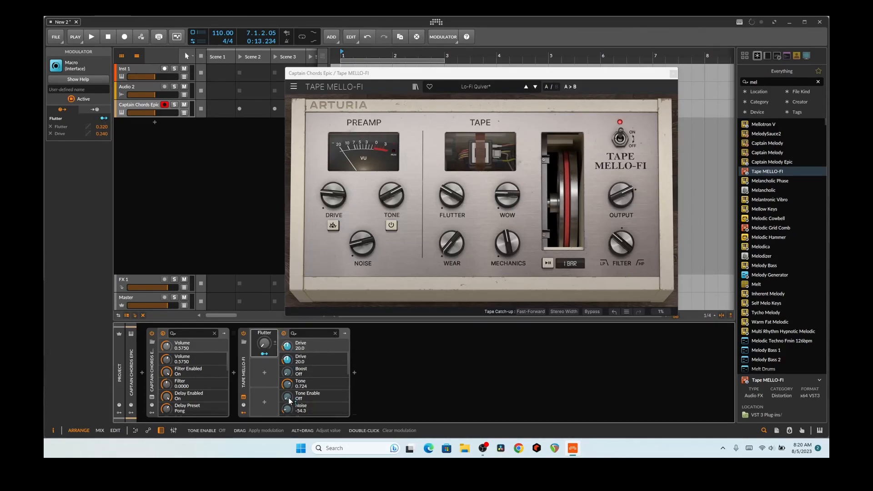
scroll(288, 398, "down", 2)
scroll(288, 399, "down", 2)
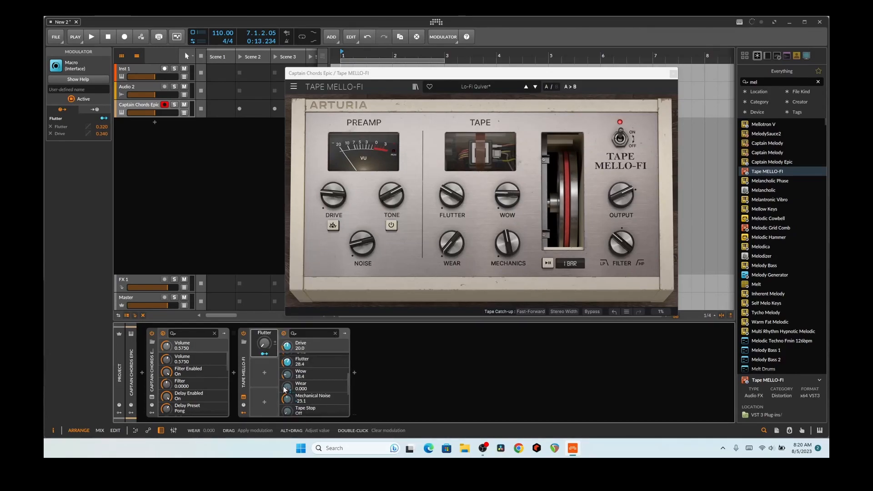
left_click_drag(288, 374, 287, 344)
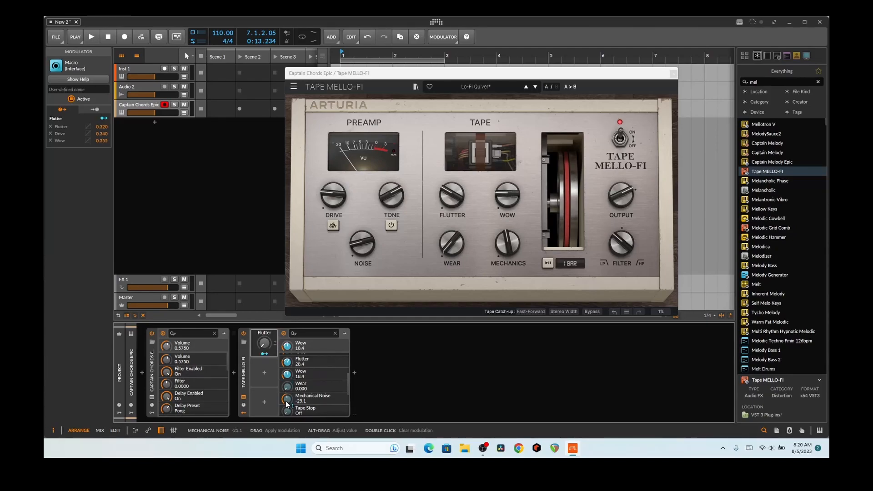
scroll(286, 407, "down", 2)
scroll(286, 407, "down", 3)
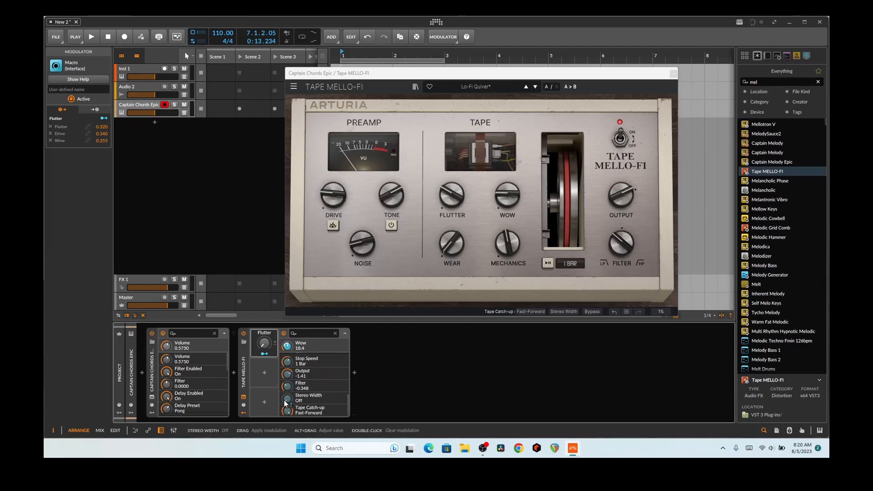
left_click_drag(610, 250, 610, 245)
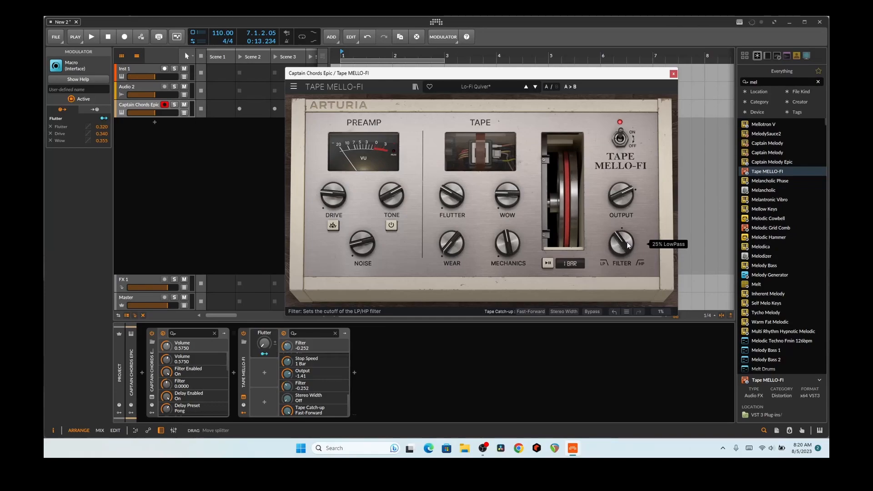
left_click_drag(286, 349, 286, 338)
left_click(264, 354)
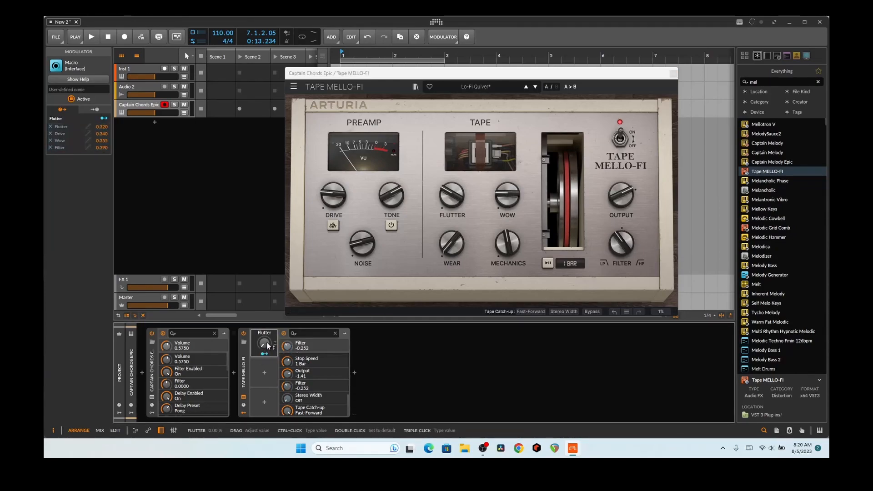
During playback, turn up the Flutter macro and cut its Filter modulation depth to -0.46
left_click(93, 37)
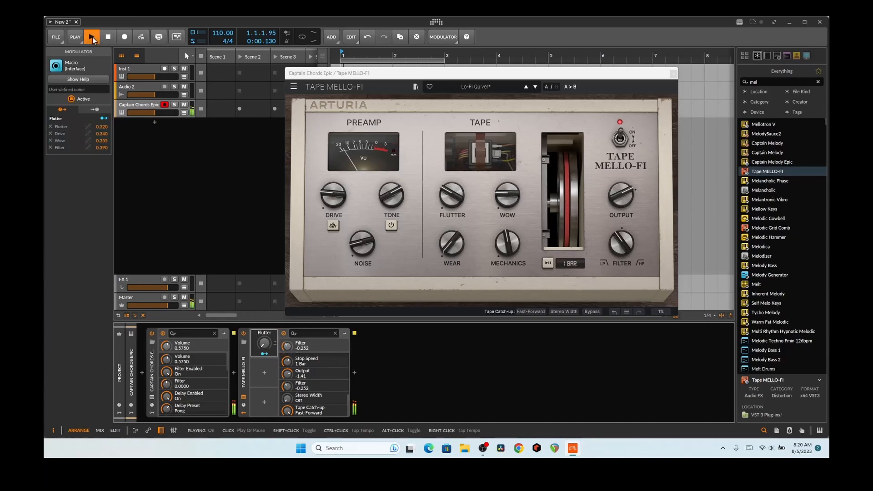
mouse_move(264, 343)
left_mouse_down()
mouse_move(264, 303)
mouse_move(264, 335)
left_mouse_up()
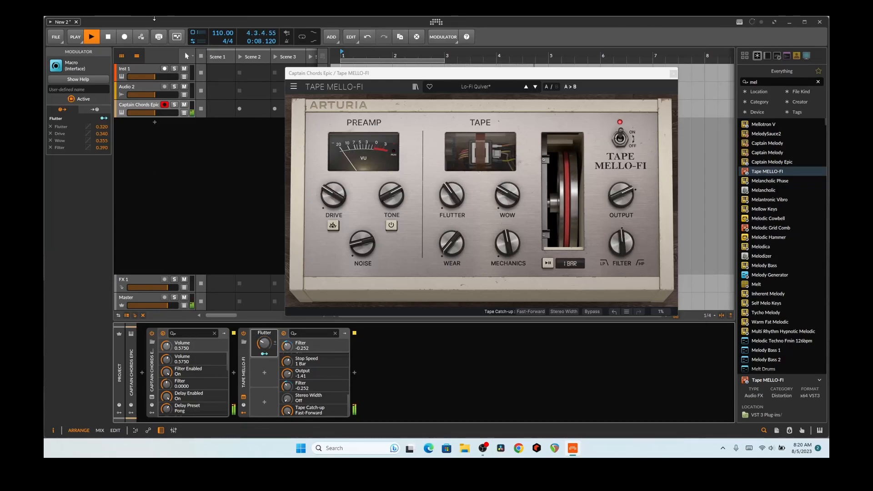
left_click(265, 353)
left_click_drag(287, 346, 287, 393)
left_click(265, 353)
Sweep the Flutter macro up to 48% then 55%, and stop playback
mouse_move(264, 345)
left_mouse_down()
mouse_move(264, 325)
mouse_move(264, 338)
left_mouse_up()
left_click(267, 354)
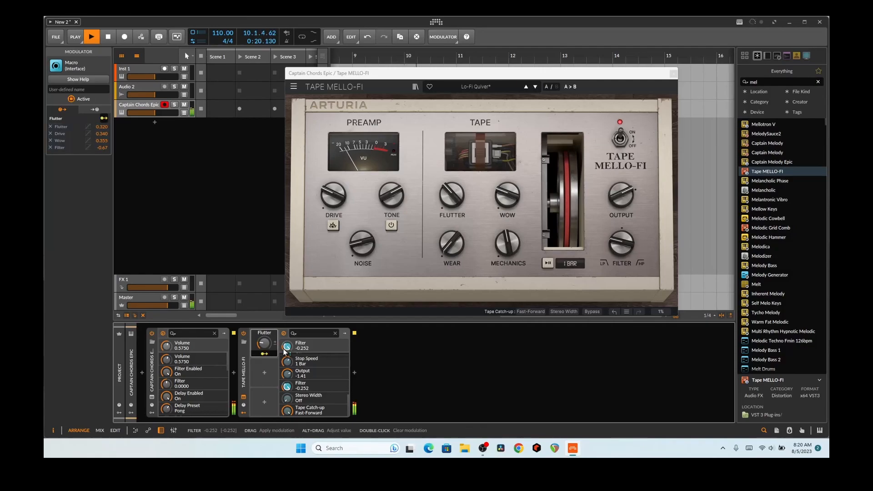
left_click(265, 353)
mouse_move(265, 344)
left_mouse_down()
mouse_move(265, 329)
mouse_move(264, 337)
left_mouse_up()
key("space")
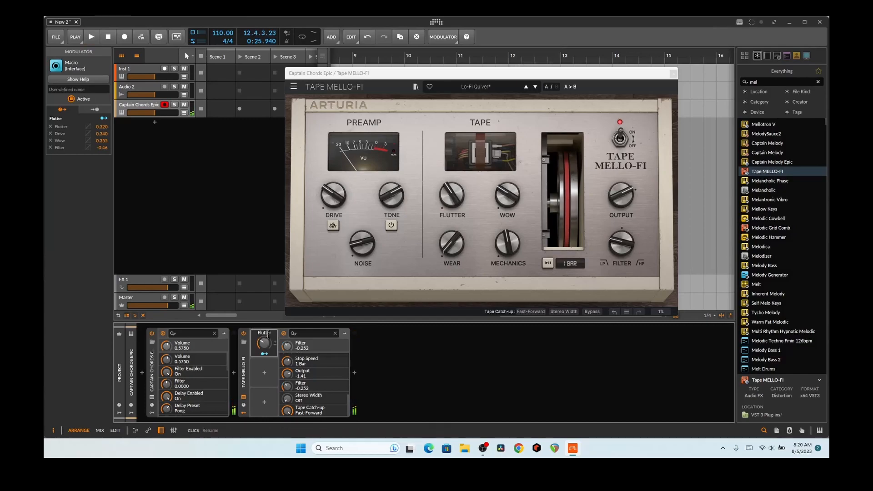
left_click(131, 413)
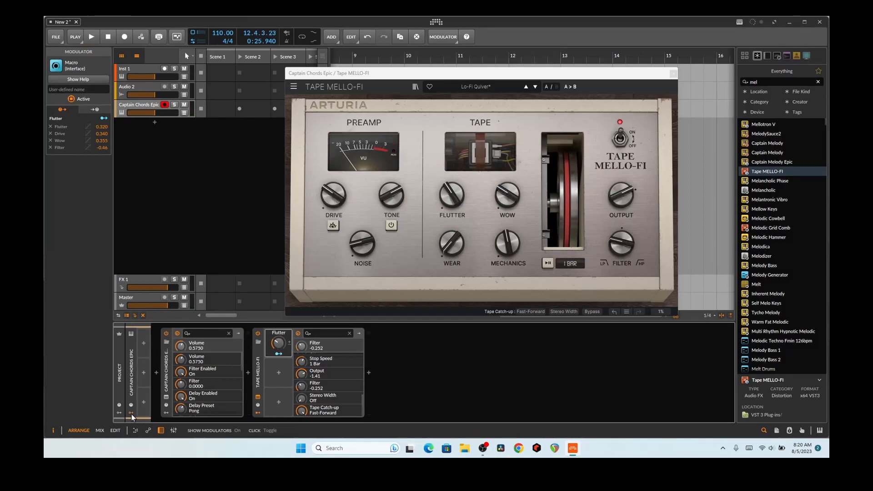
Add an LFO modulator to Captain Chords Epic with its rate synced to 8 bars
left_click(144, 342)
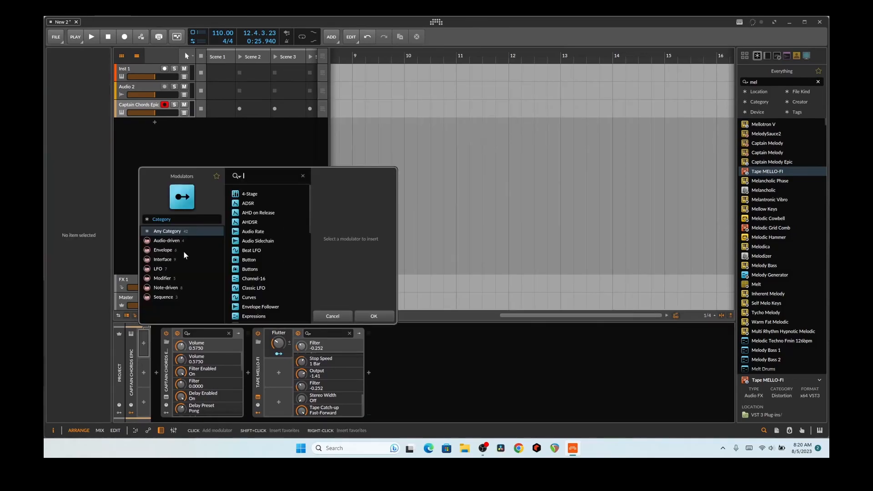
type("lfo")
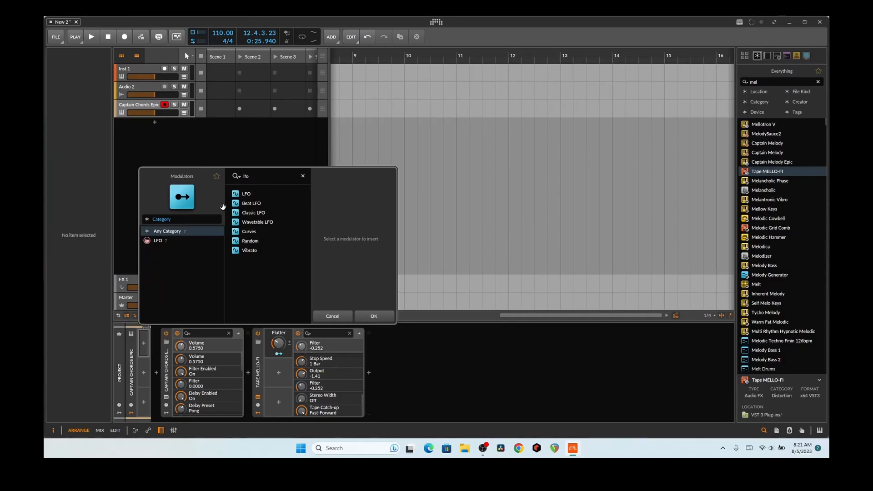
double_click(260, 198)
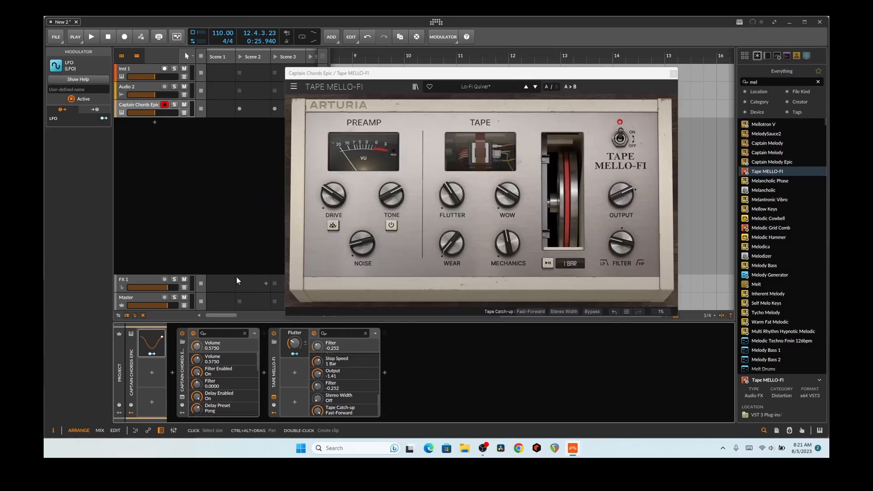
left_click(151, 349)
left_click(210, 345)
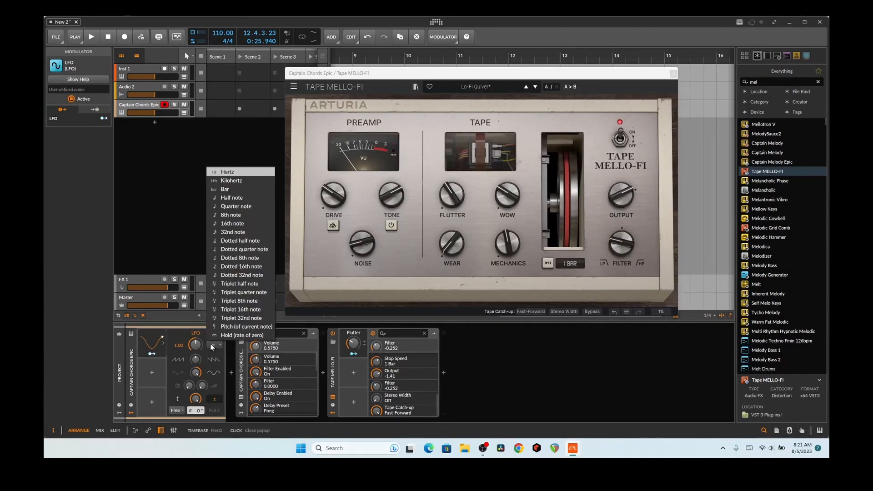
left_click(236, 189)
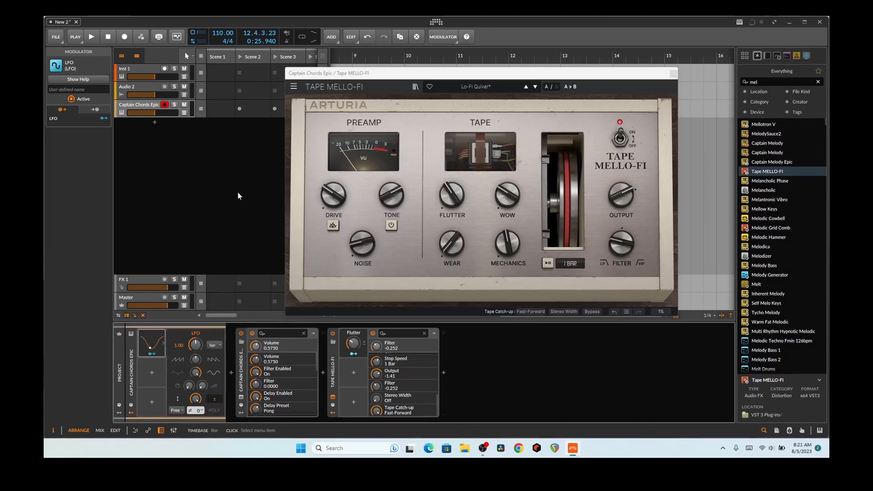
triple_click(180, 345)
type("8")
key("Return")
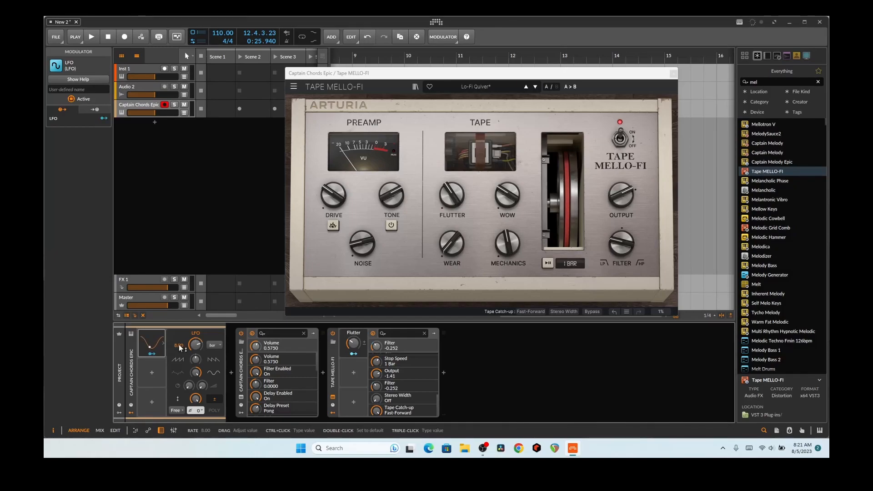
Route the LFO to Tape MELLO-FI's Flutter by 0.433 and audition the modulation
left_click(152, 354)
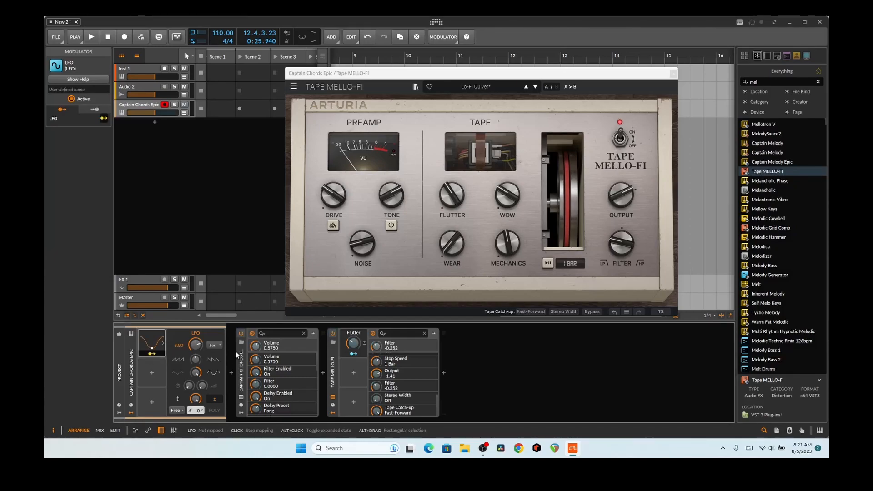
left_click_drag(353, 346, 352, 319)
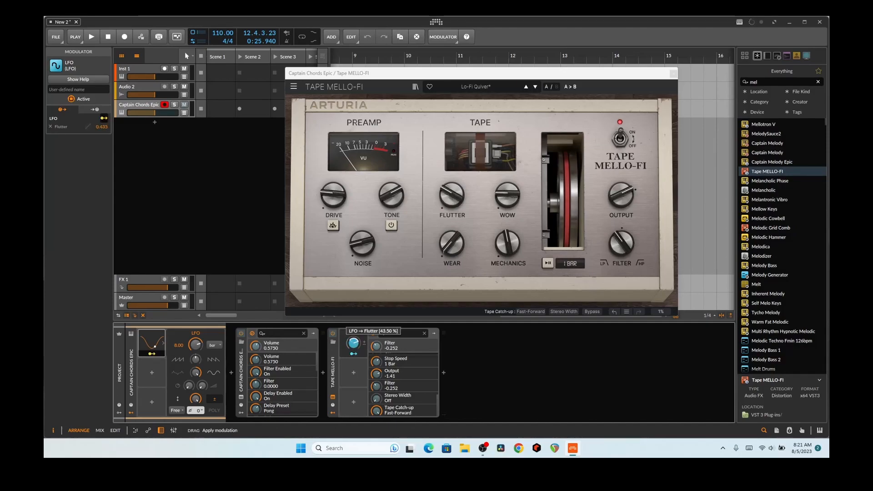
left_click(353, 355)
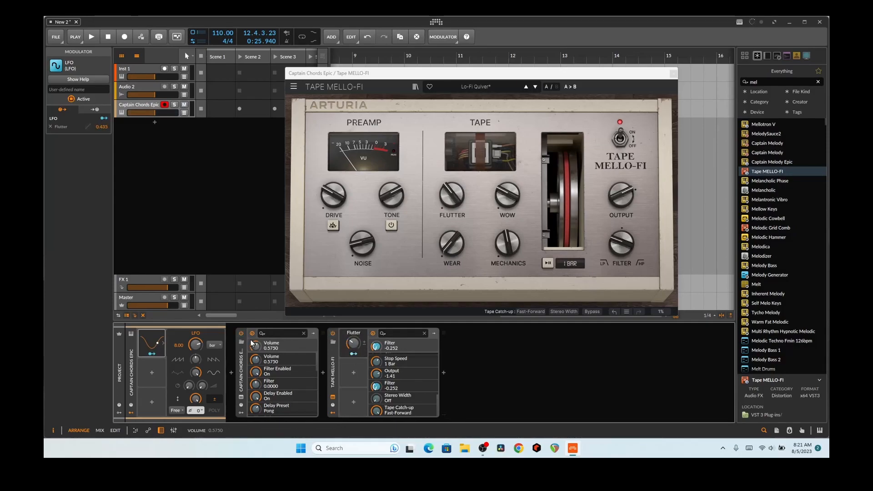
left_click(92, 36)
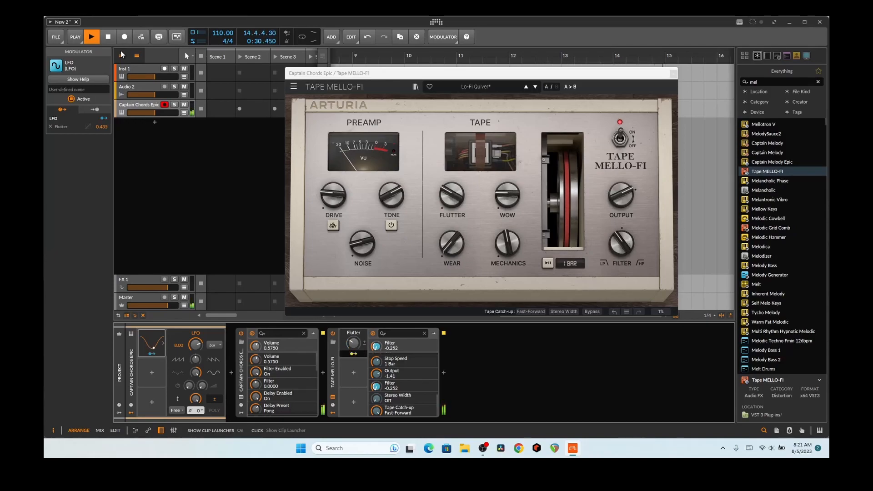
key("space")
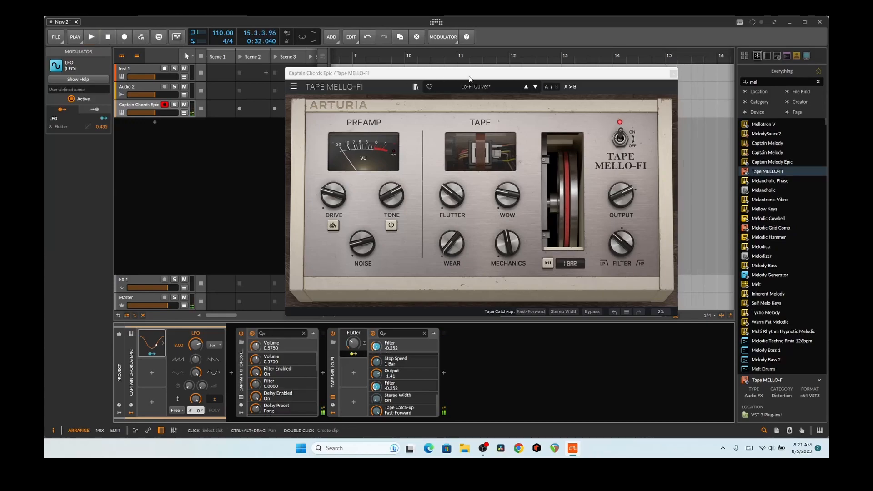
left_click(762, 84)
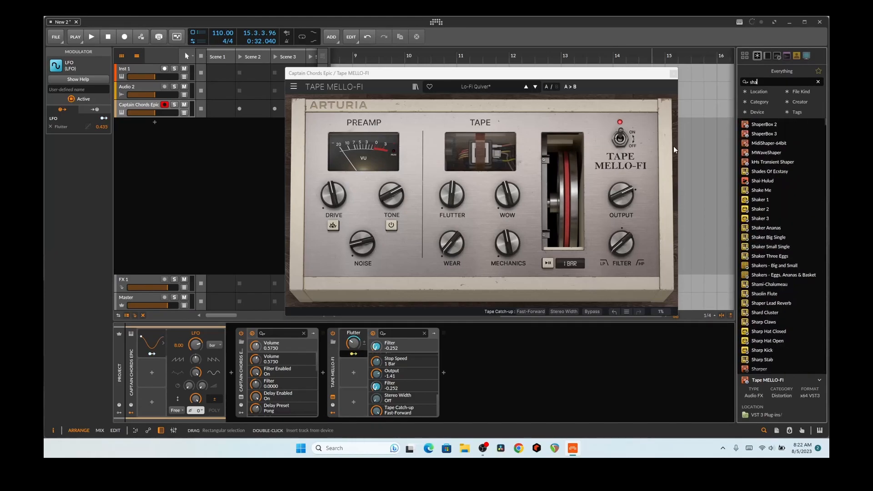
Add ShaperBox 3 at the chain end with a Stutter 2 sine Time shaper and audition it
left_click(766, 134)
left_click_drag(766, 136, 444, 373)
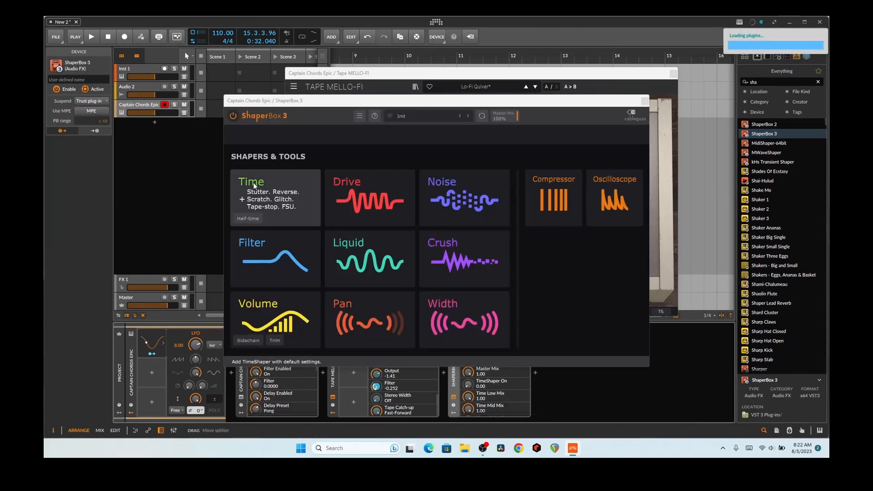
left_click(273, 200)
left_click(286, 349)
key("space")
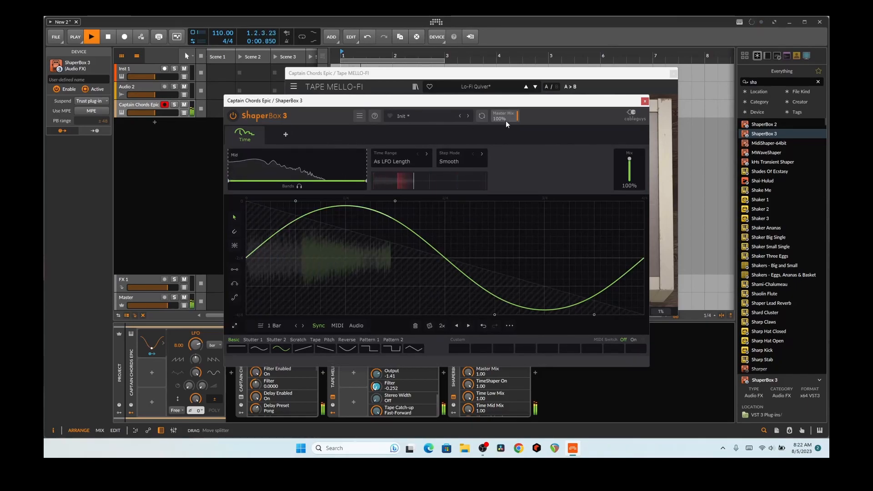
left_click(645, 102)
key("space")
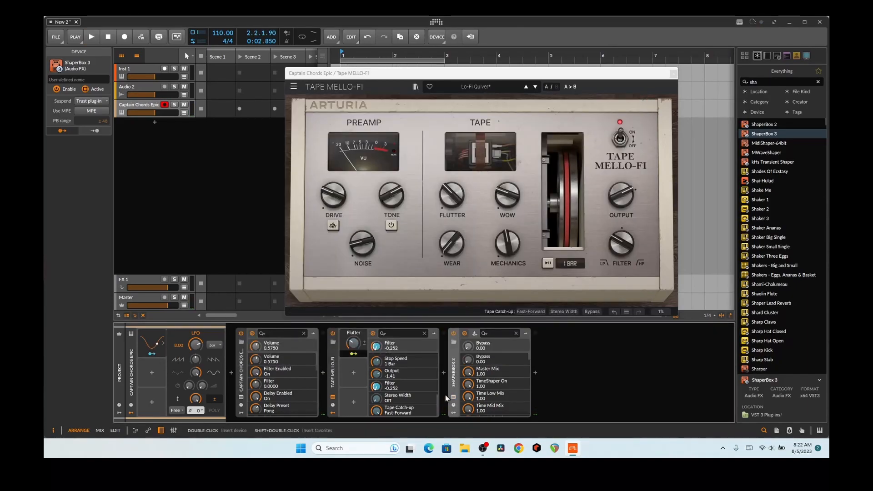
Lower ShaperBox 3's Master Mix to nearly zero and let the LFO modulate it by 0.270
left_click_drag(468, 346, 468, 325)
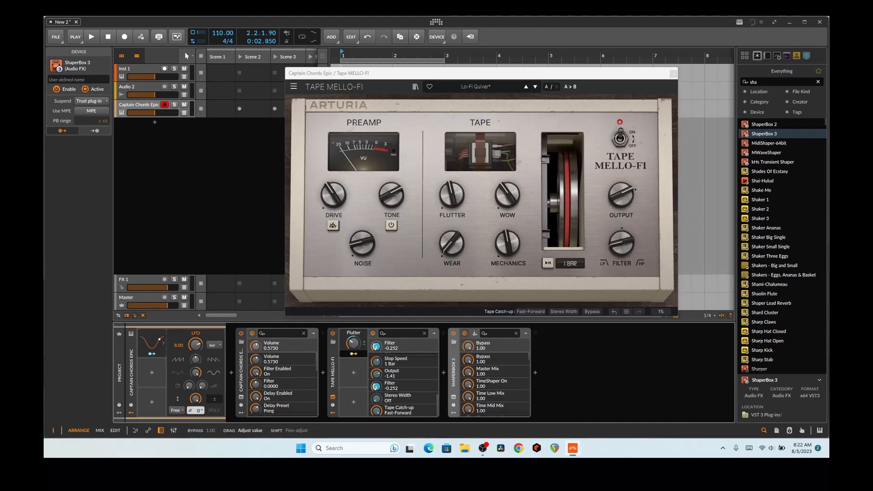
left_click_drag(468, 372, 468, 391)
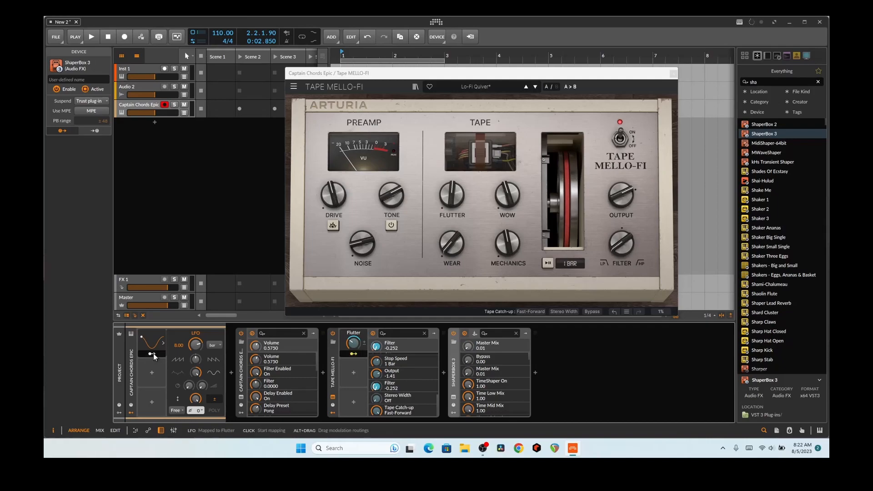
left_click_drag(481, 368, 481, 338)
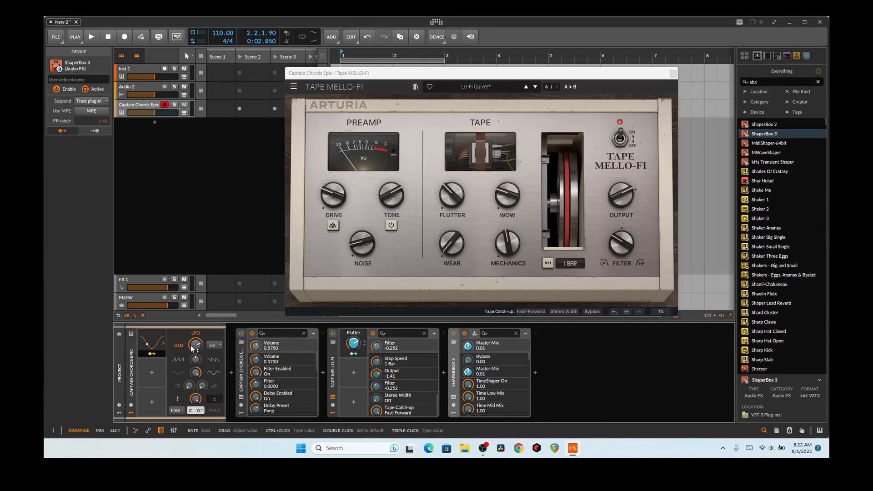
key("space")
left_click(154, 355)
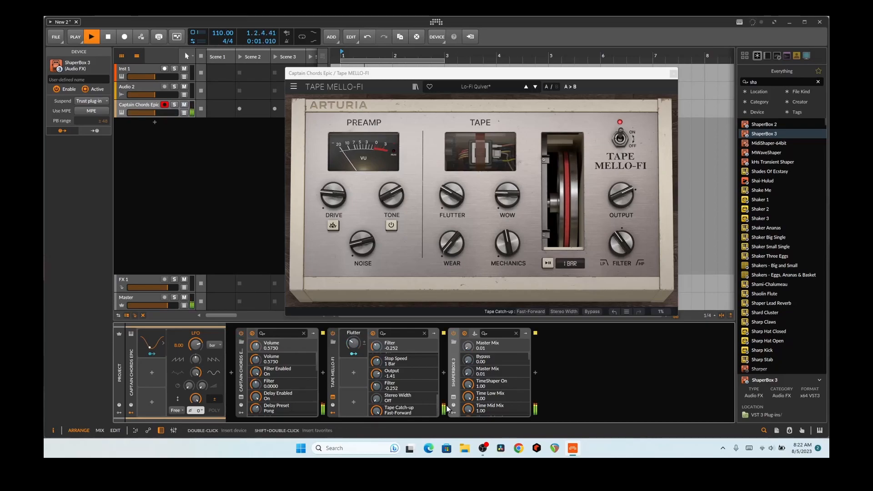
left_click(455, 397)
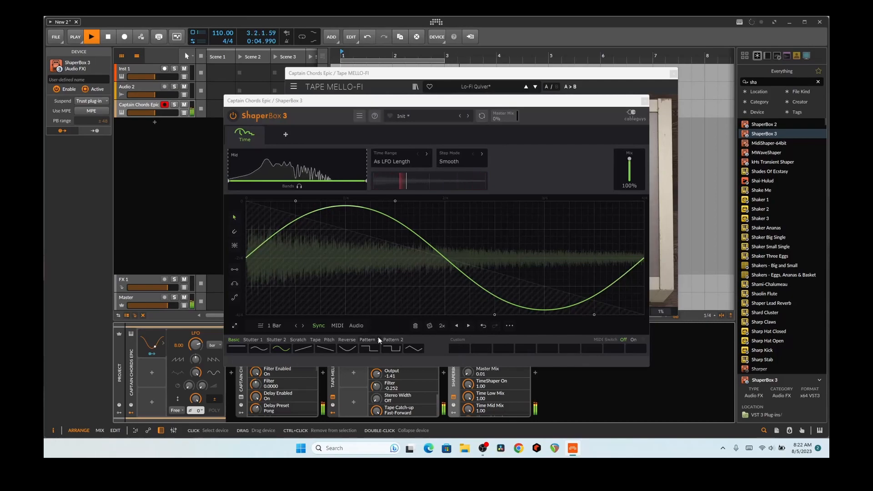
Set ShaperBox 3's Time shape length to 1/16
left_click(284, 328)
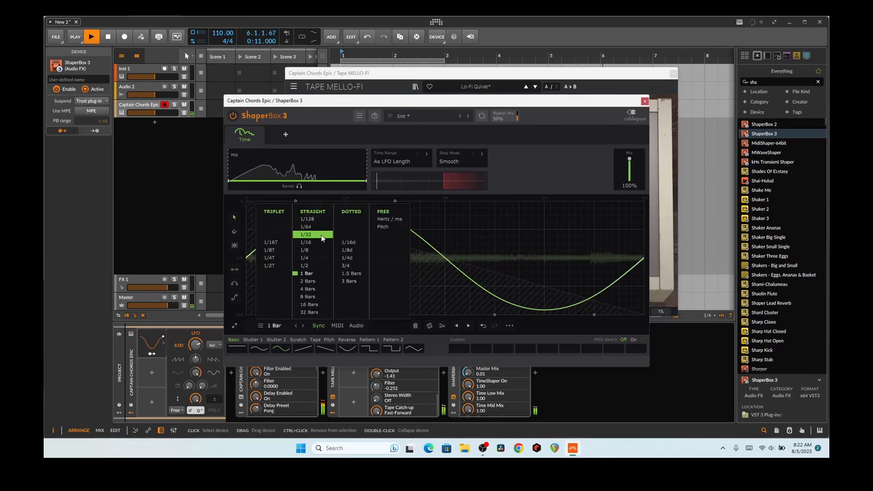
left_click(308, 236)
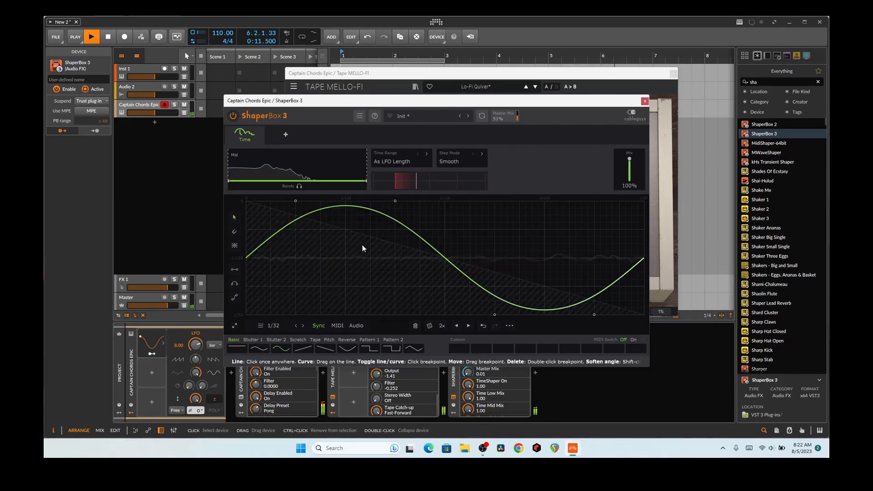
left_click(268, 324)
left_click(312, 243)
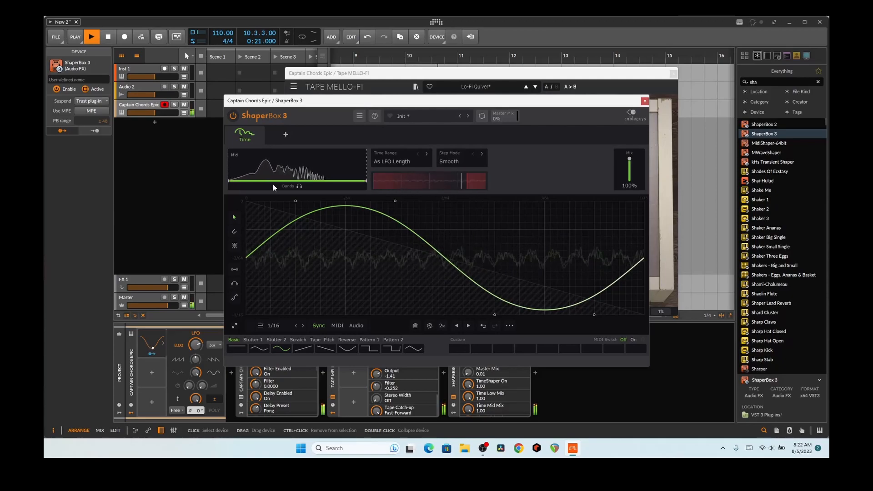
Split the Time shaper into Low, Mid and High bands with crossovers near 659 Hz and 1.37 kHz
left_click_drag(239, 173, 291, 173)
left_click_drag(363, 174, 302, 181)
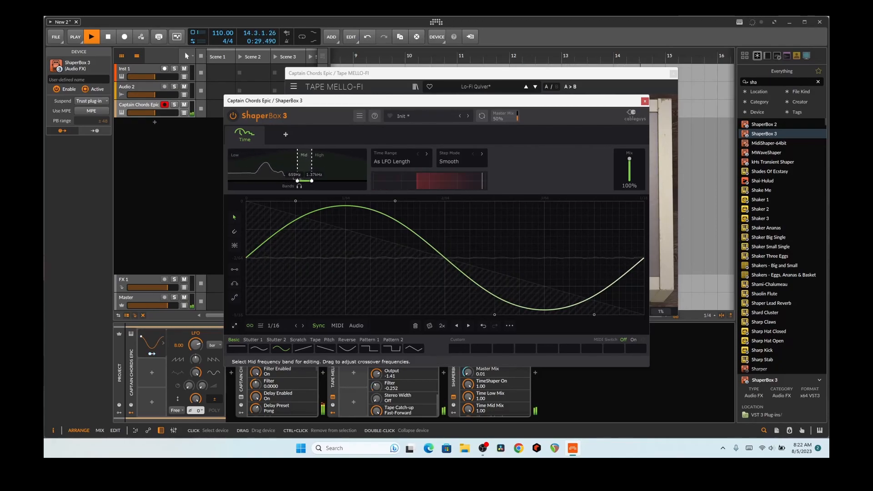
left_click(645, 101)
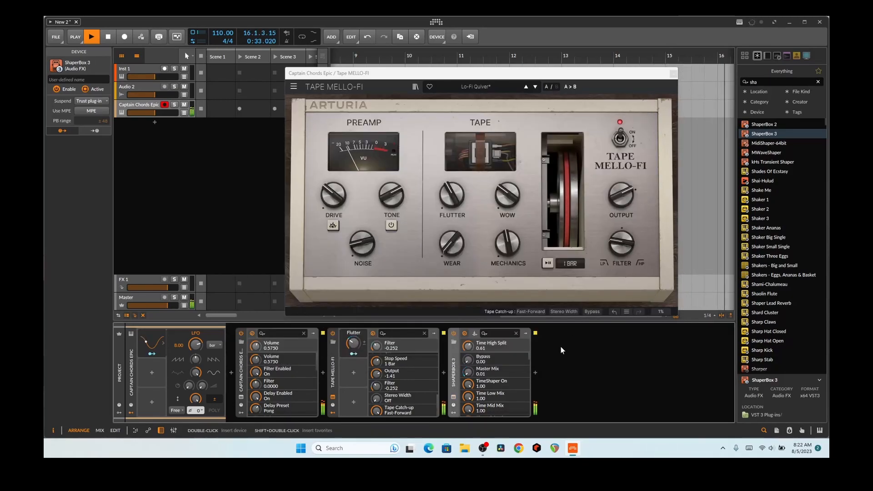
Move ShaperBox 3 between Captain Chords Epic and Tape MELLO-FI, and lower the LFO's modulation amount
left_click_drag(457, 364, 350, 383)
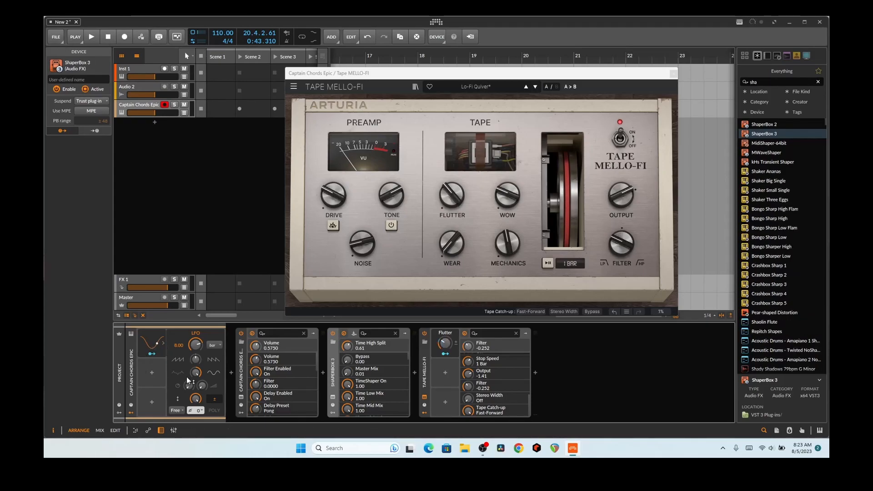
mouse_move(194, 402)
left_mouse_down()
mouse_move(195, 419)
mouse_move(195, 411)
left_mouse_up()
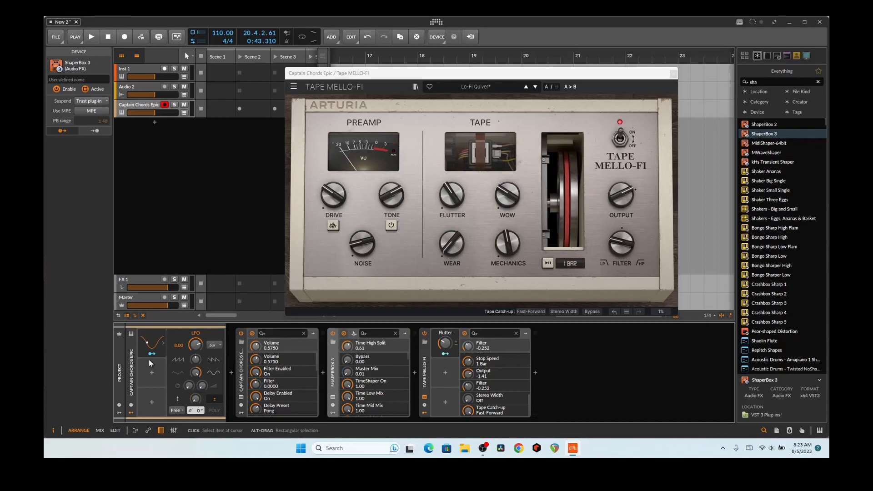
Add a Steps modulator, map it at full depth to the LFO's amount, and show its step editor
left_click(151, 372)
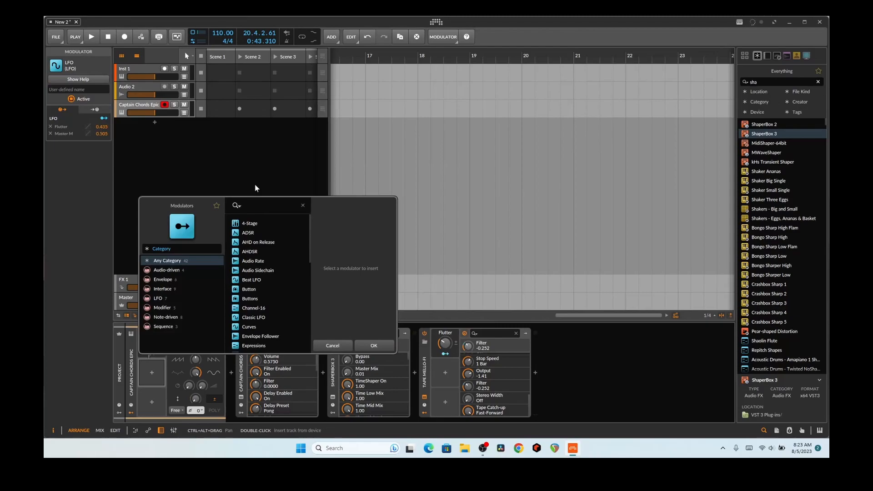
type("step")
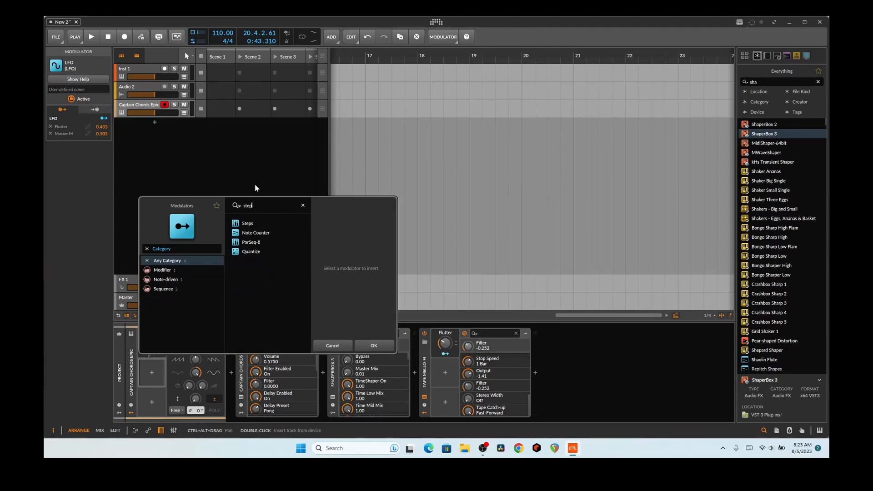
double_click(254, 225)
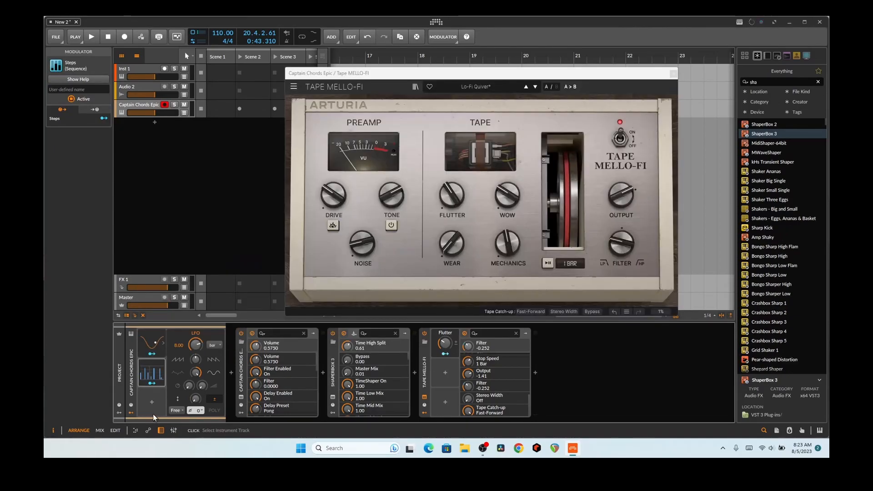
left_click(154, 384)
left_click_drag(195, 401, 194, 355)
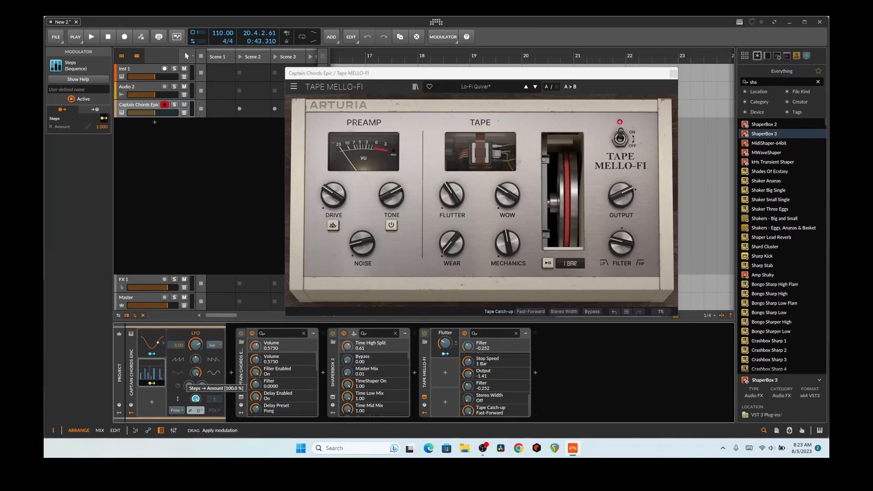
left_click(154, 385)
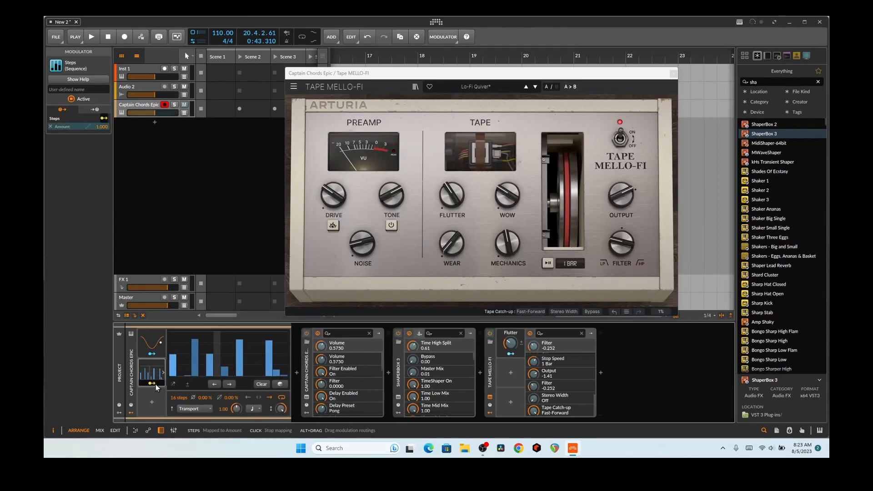
Start playback, randomize all step values, then draw every step down to zero
key("space")
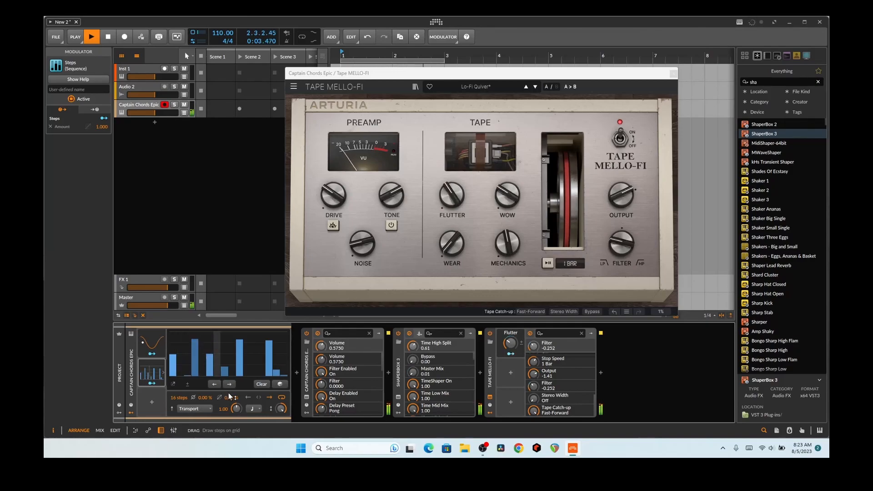
left_click(282, 385)
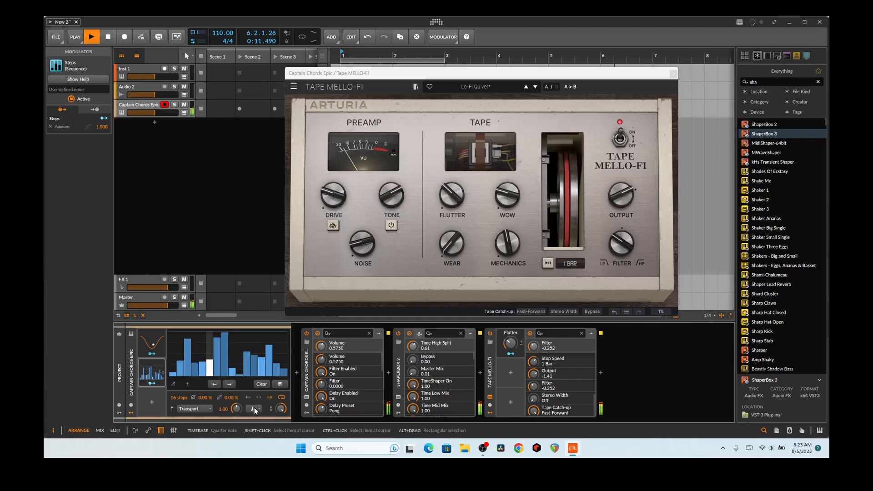
left_click_drag(172, 375, 306, 392)
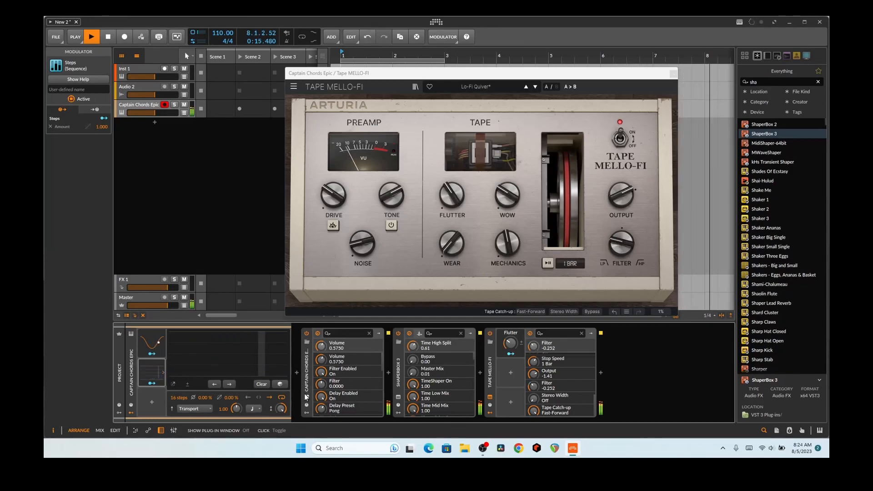
Raise steps 1, 4, 8, 9, 10, 12, 14 and 15 to full height
left_click_drag(225, 346, 231, 315)
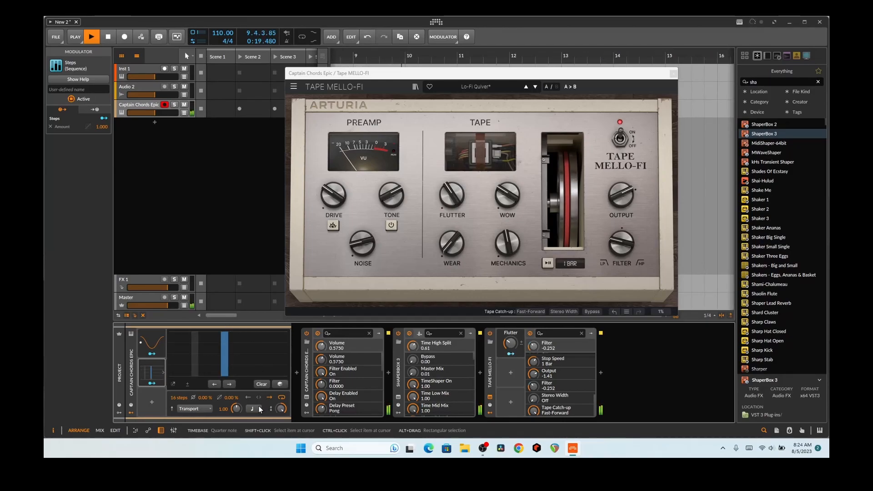
left_click(235, 333)
left_click(242, 333)
left_click(251, 332)
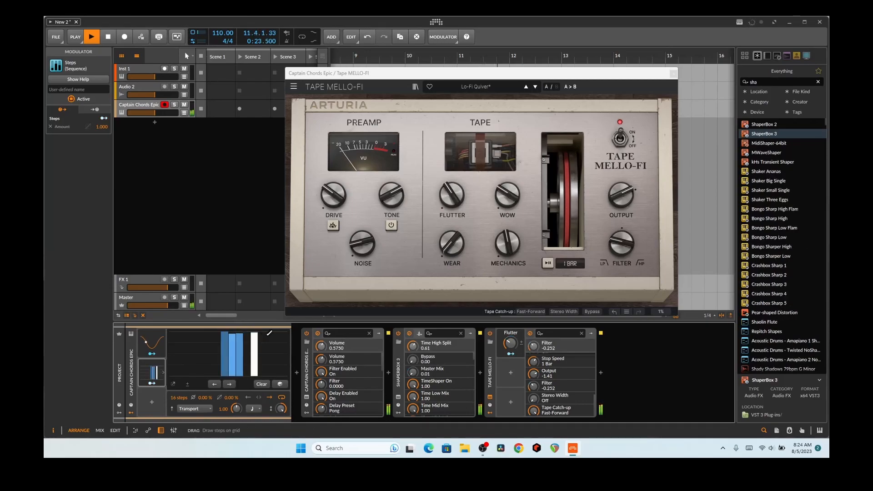
left_click(268, 334)
left_click(276, 334)
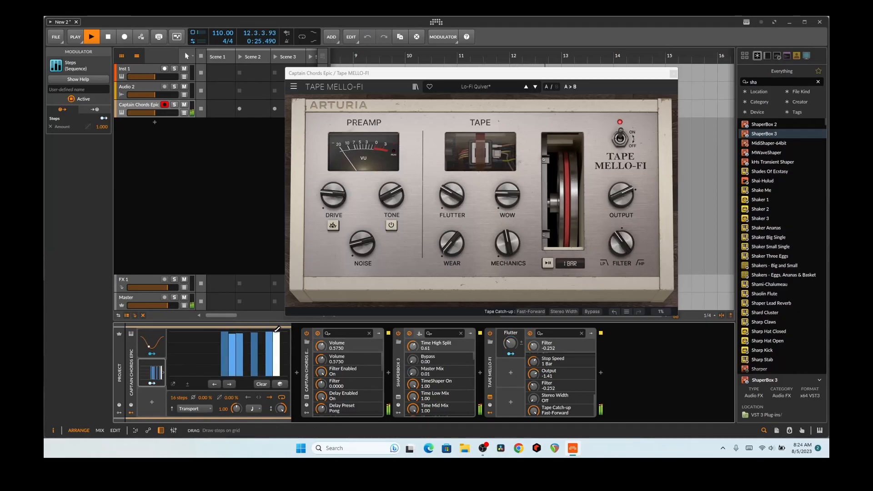
left_click(173, 335)
left_click(195, 334)
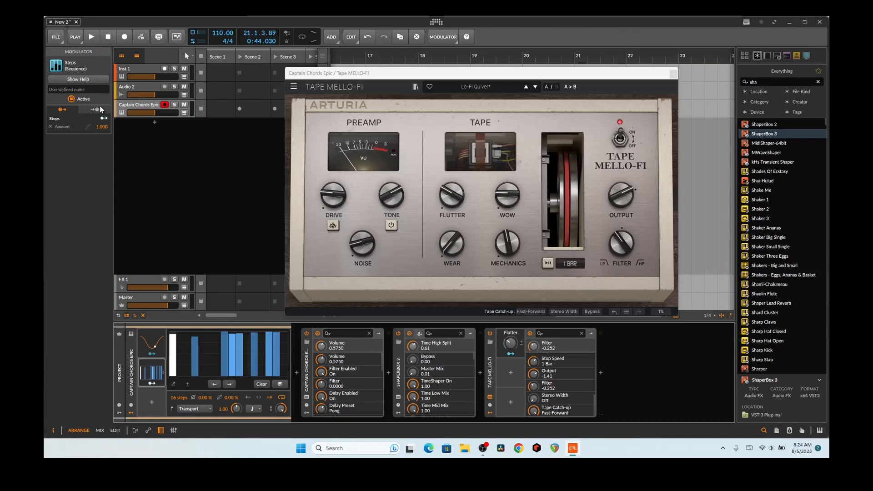
Raise the LFO modulator's amount to about 27.5%
left_click(151, 348)
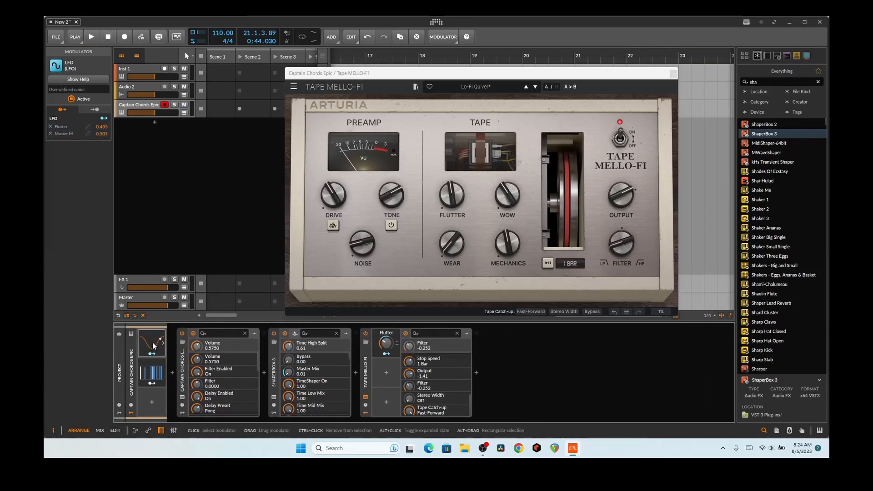
left_click(154, 346)
left_click_drag(196, 400, 195, 380)
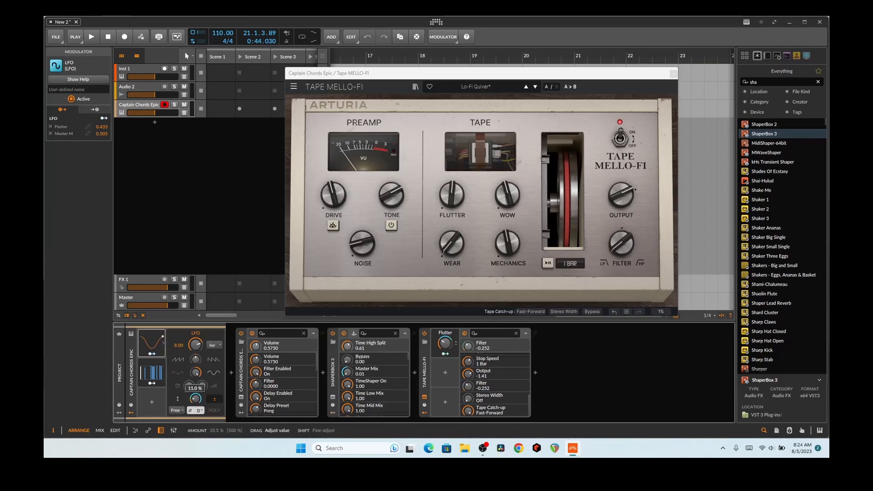
Set the Steps modulator's amount to about -88%, then deselect it
left_click(157, 375)
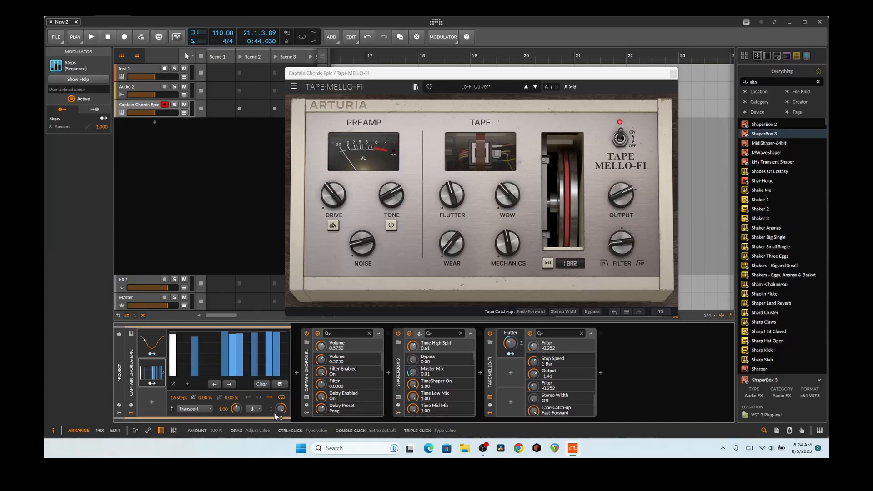
left_click_drag(276, 412, 277, 382)
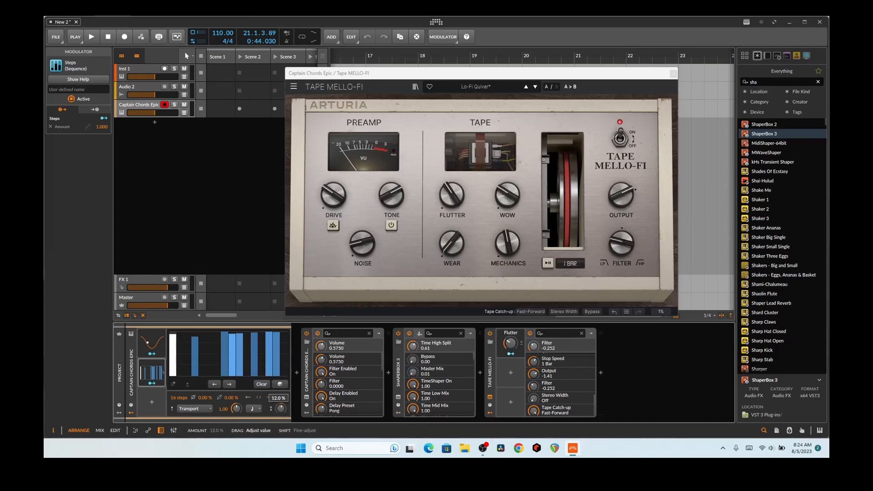
left_click_drag(280, 409, 280, 373)
left_click_drag(280, 408, 280, 442)
left_click(154, 395)
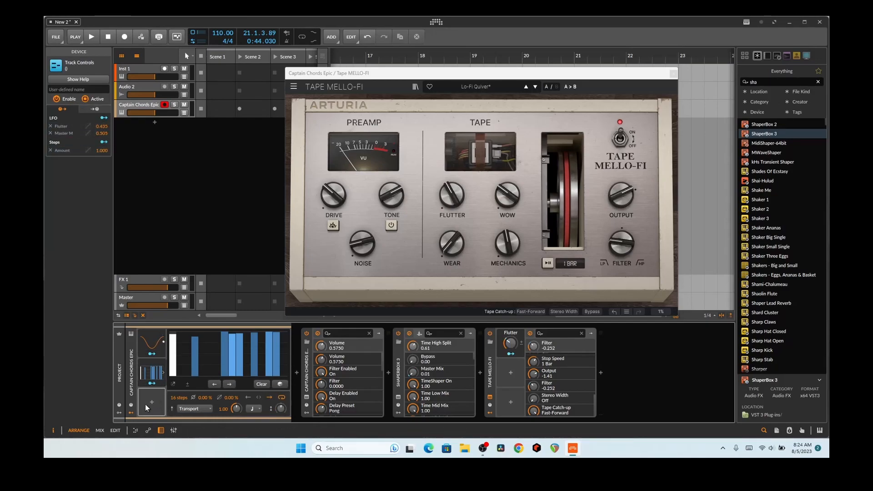
Add a Curves modulator with 0.76 ms smoothing and Free trigger mode, then select the LFO
left_click(151, 401)
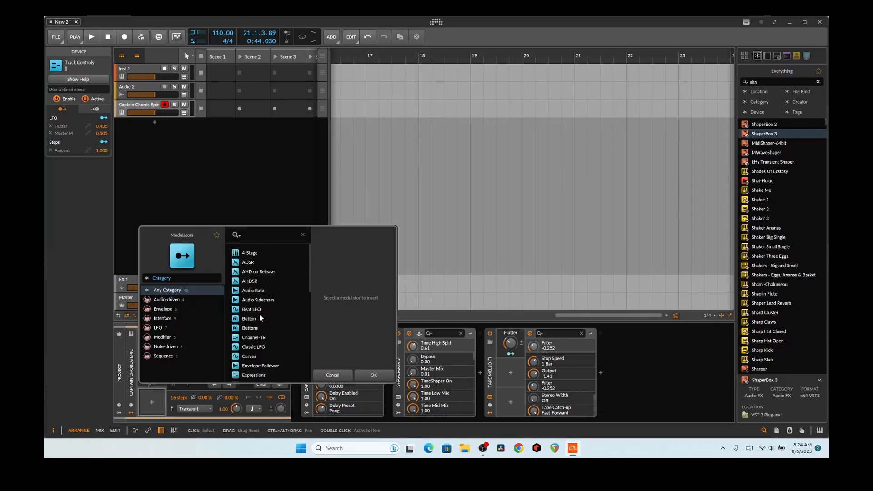
double_click(250, 356)
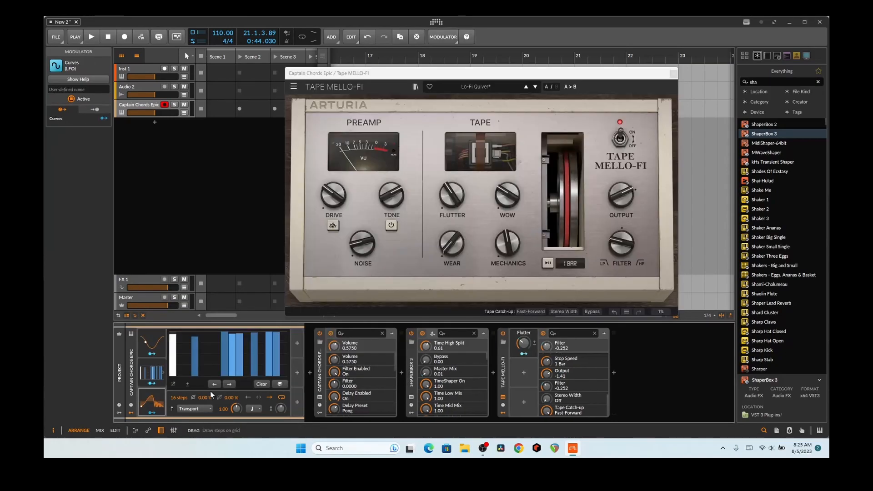
left_click_drag(195, 392, 195, 414)
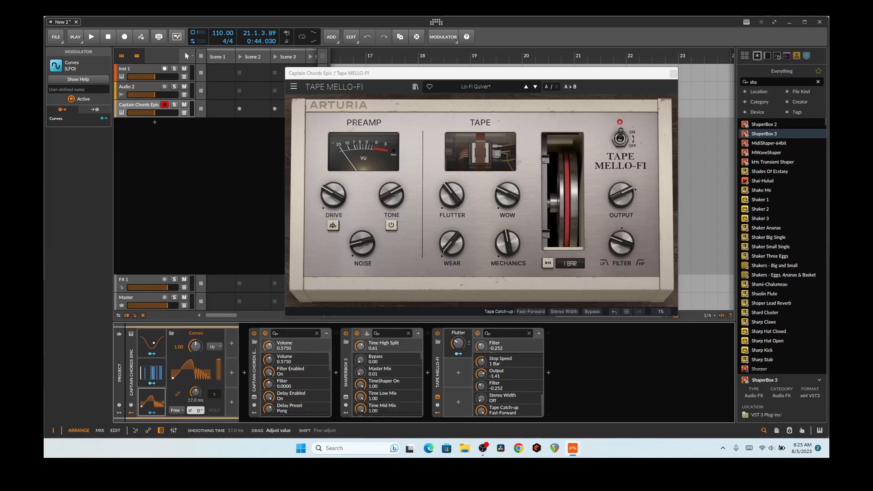
left_click_drag(196, 392, 195, 398)
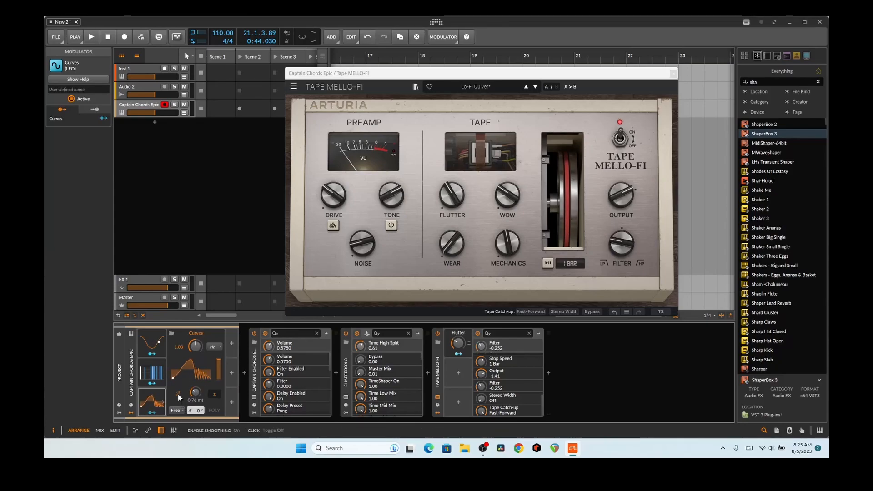
left_click(180, 411)
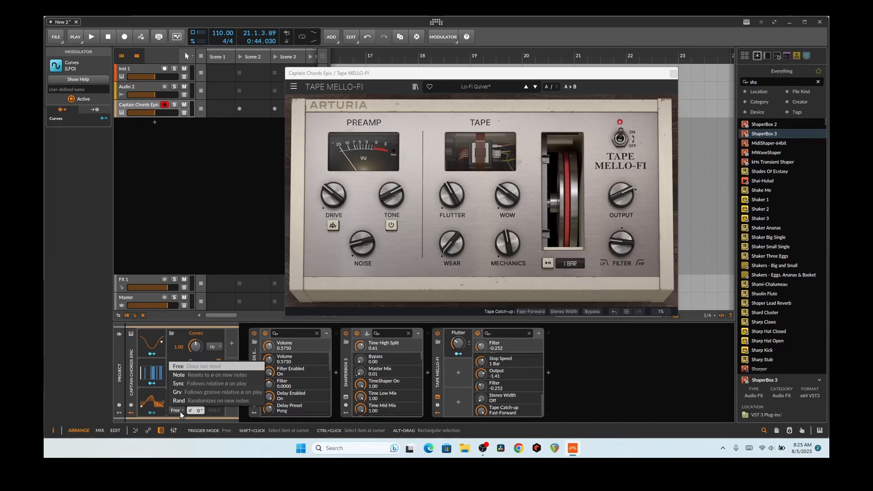
left_click(180, 411)
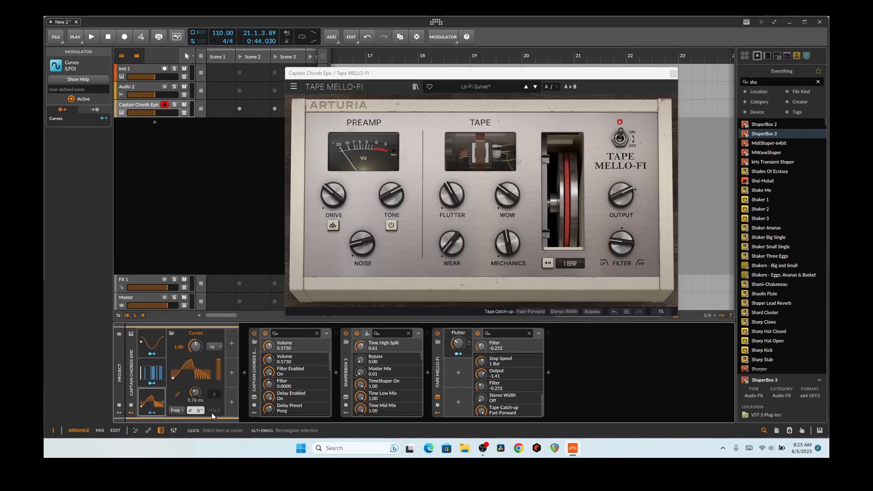
left_click(138, 343)
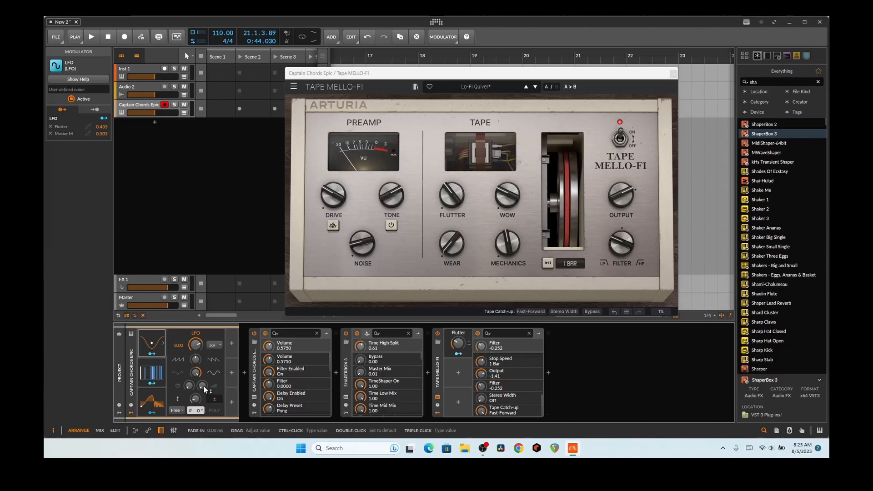
Set the Steps pattern to 32 steps and switch its rate unit from Bar to a note value
left_click(152, 373)
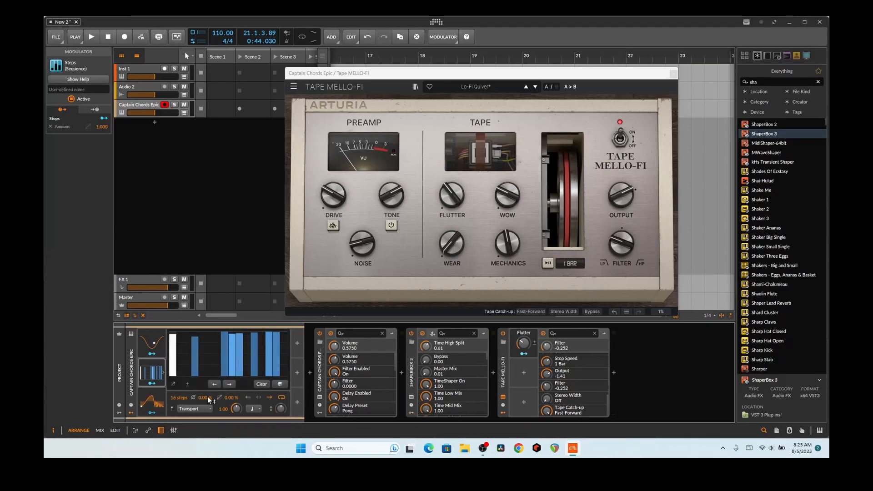
left_click_drag(181, 399, 182, 381)
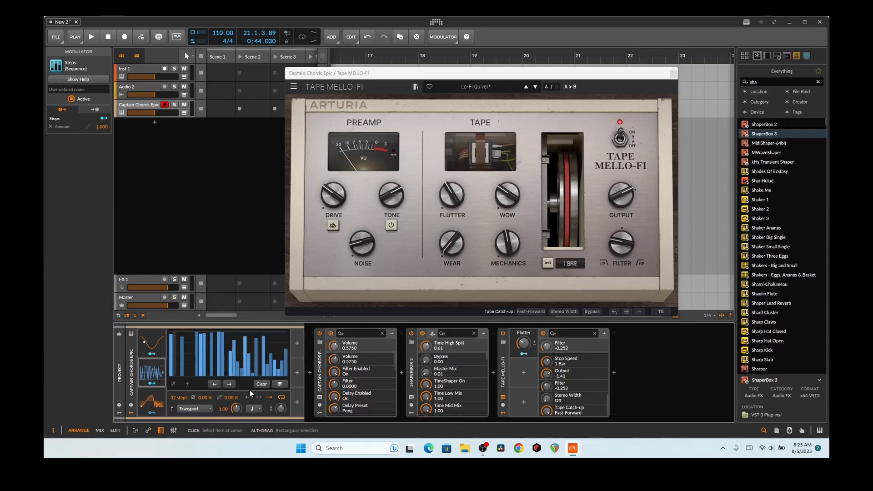
left_click(253, 409)
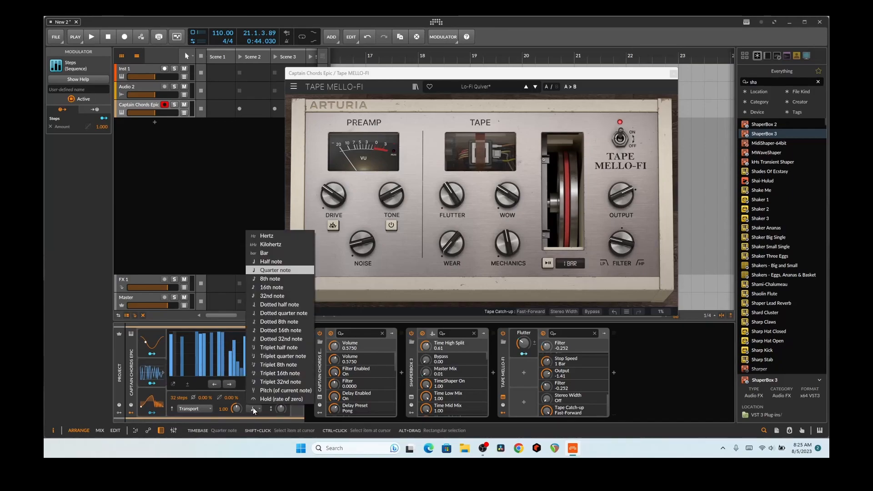
left_click(269, 253)
left_click(89, 36)
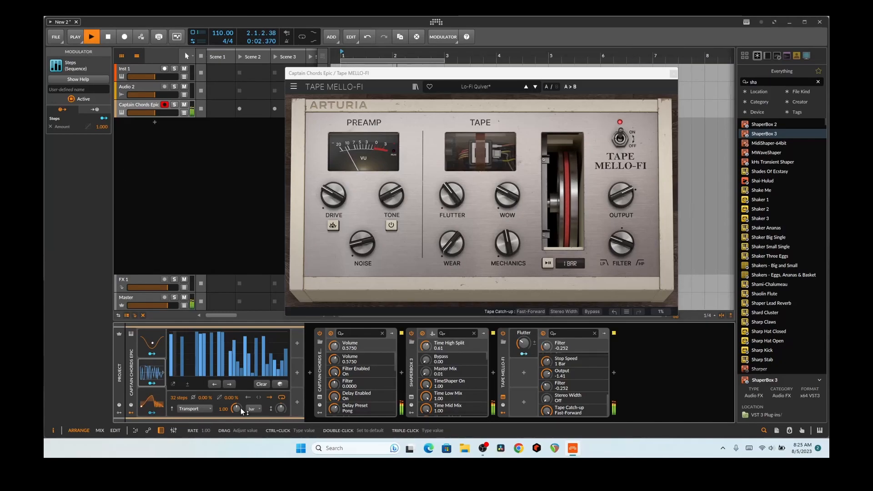
left_click(252, 409)
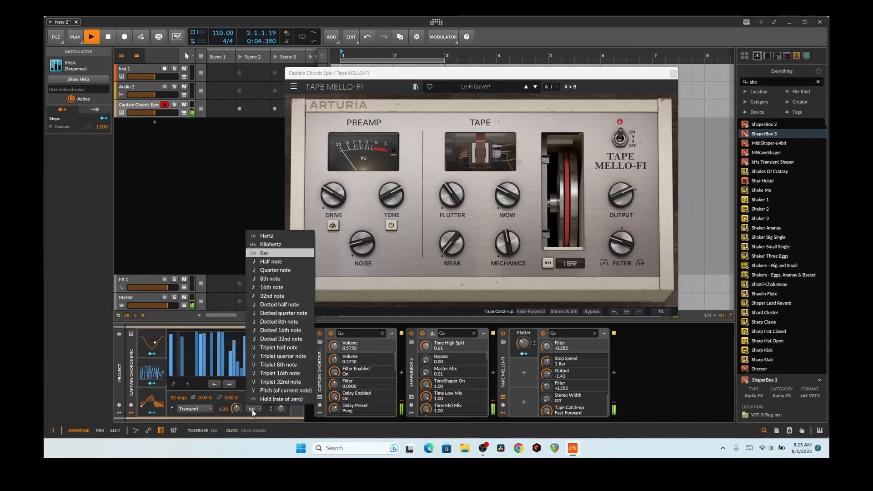
left_click(262, 295)
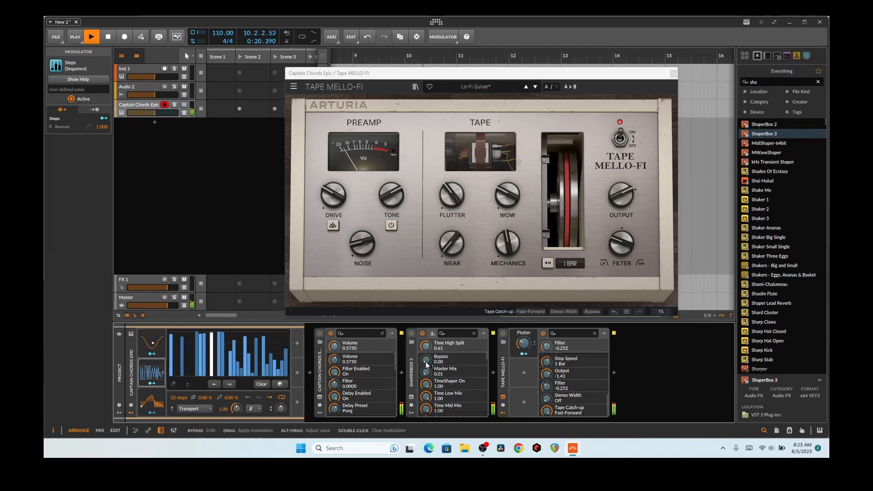
Route Steps to ShaperBox 3 Master Mix and map Curves negatively (-1.10) onto the Steps amount
left_click_drag(426, 372, 426, 360)
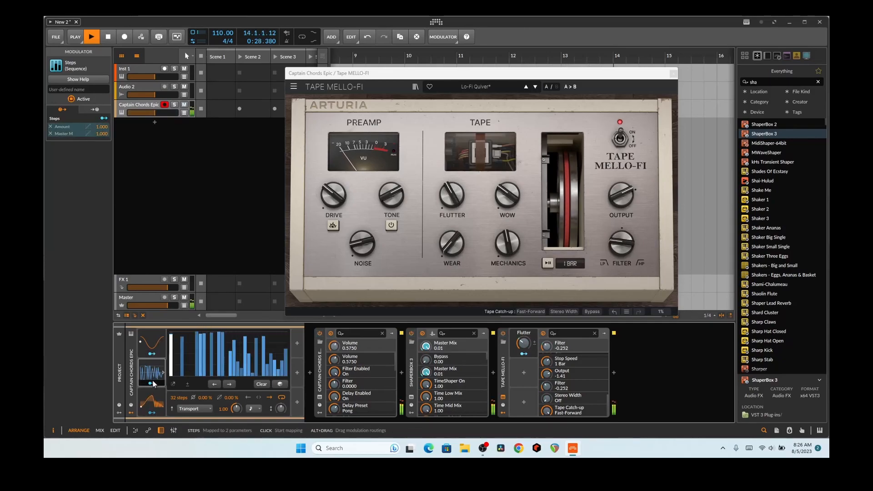
key("space")
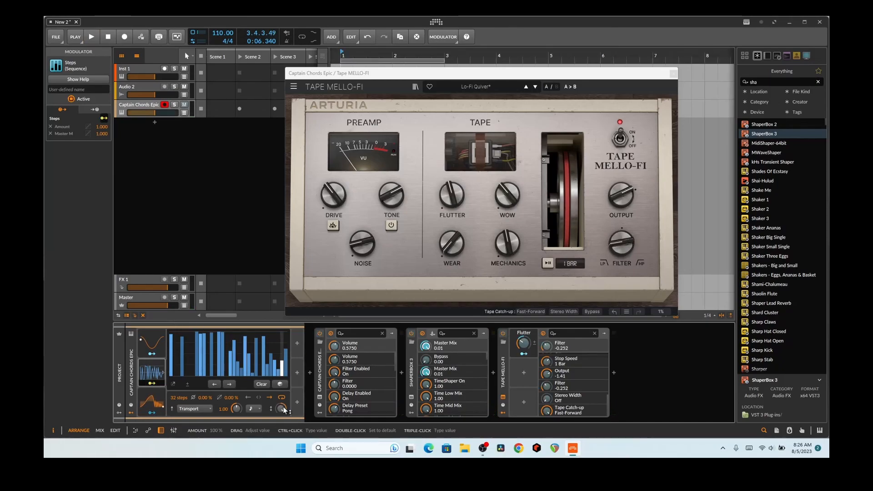
key("space")
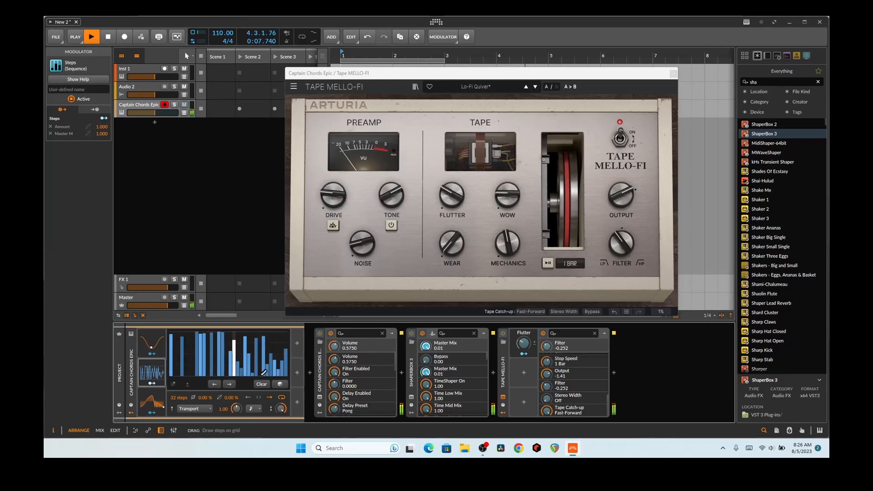
left_click(153, 401)
left_click_drag(152, 411, 281, 419)
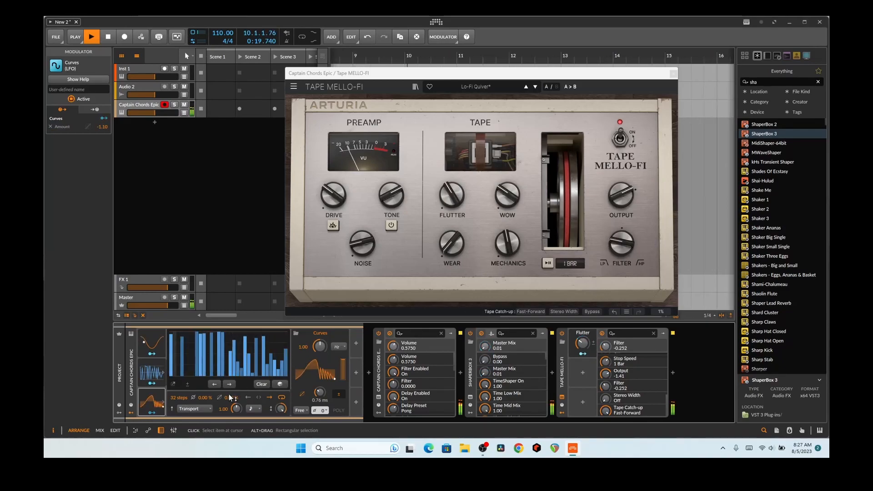
Deselect the modulator, collapse the Steps editor, and preview a Macro in the modulator list
left_click(131, 414)
left_click(131, 413)
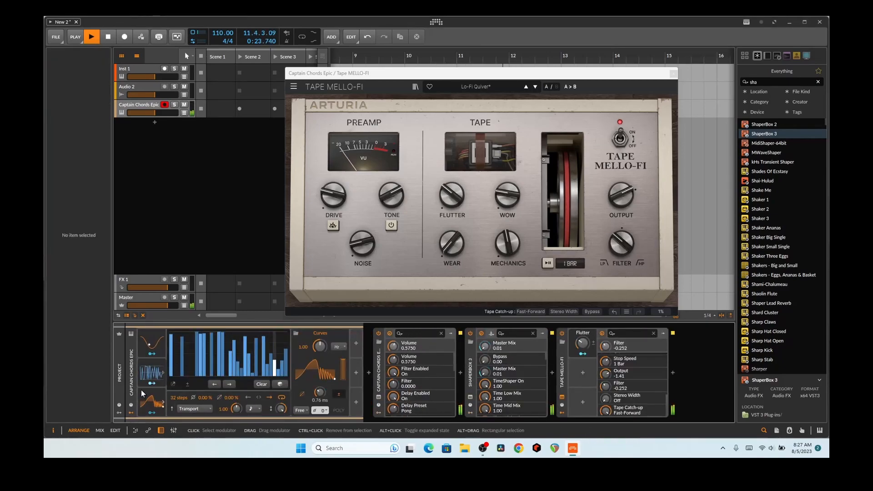
left_click(152, 373)
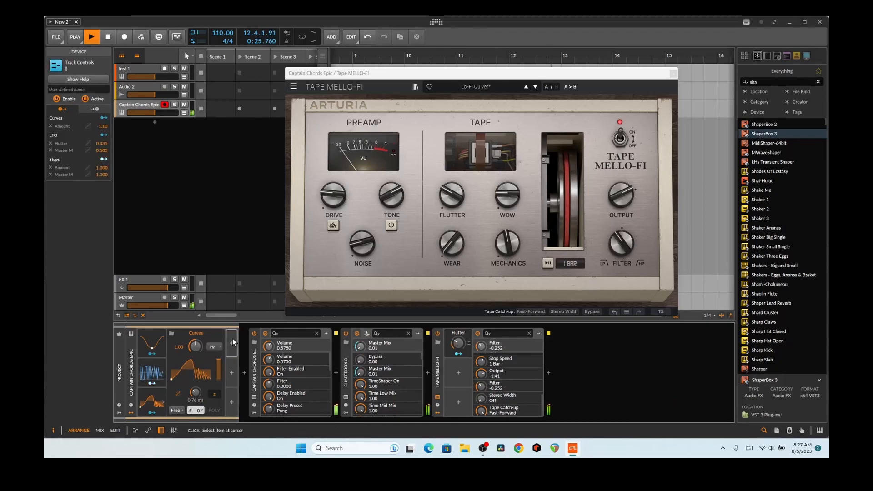
left_click(232, 343)
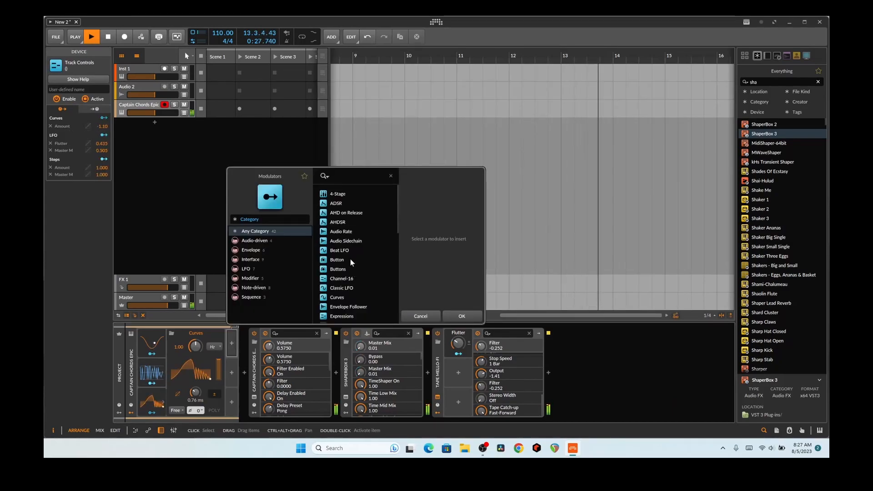
scroll(348, 284, "down", 2)
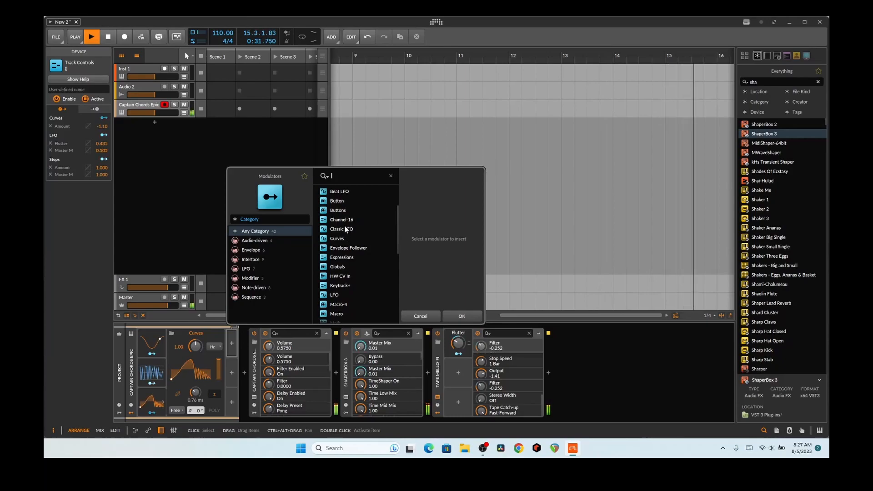
scroll(348, 284, "down", 1)
left_click(343, 282)
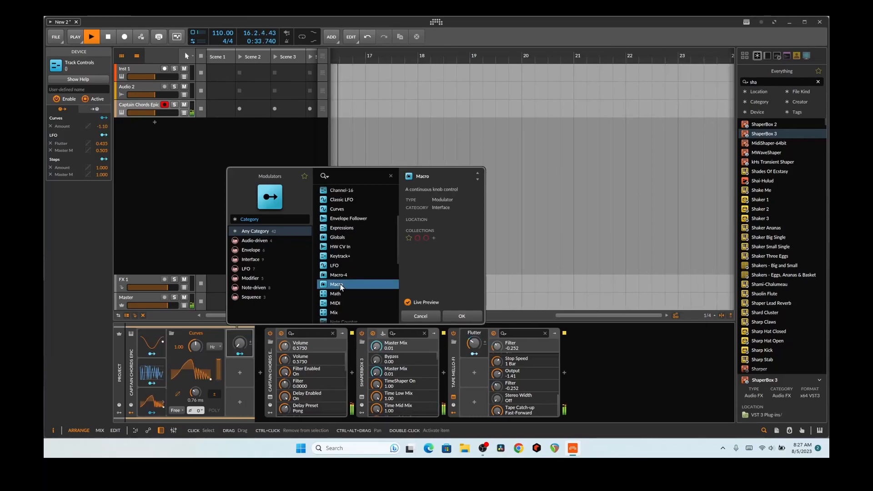
Map the Rate macro to the Curves rate, turn it to about 50%, and lower Curves amount to 35.4%
left_click(240, 353)
left_click_drag(195, 347, 196, 337)
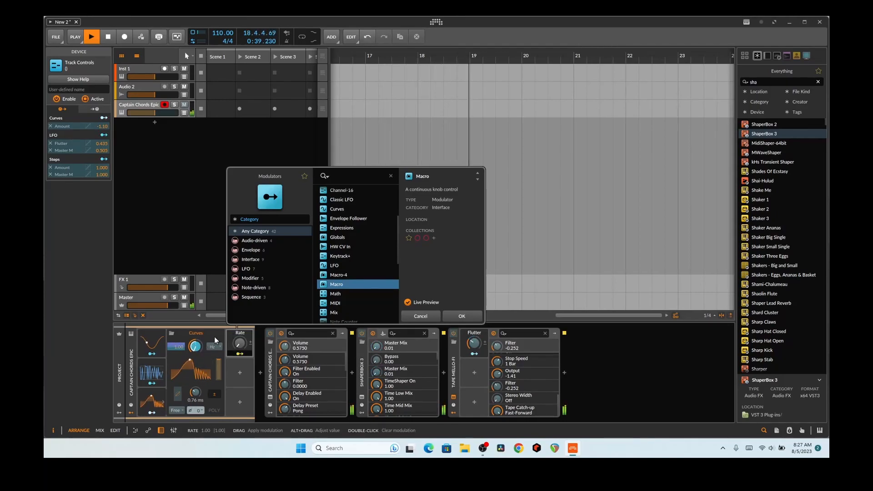
left_click(240, 355)
left_click_drag(240, 343, 239, 323)
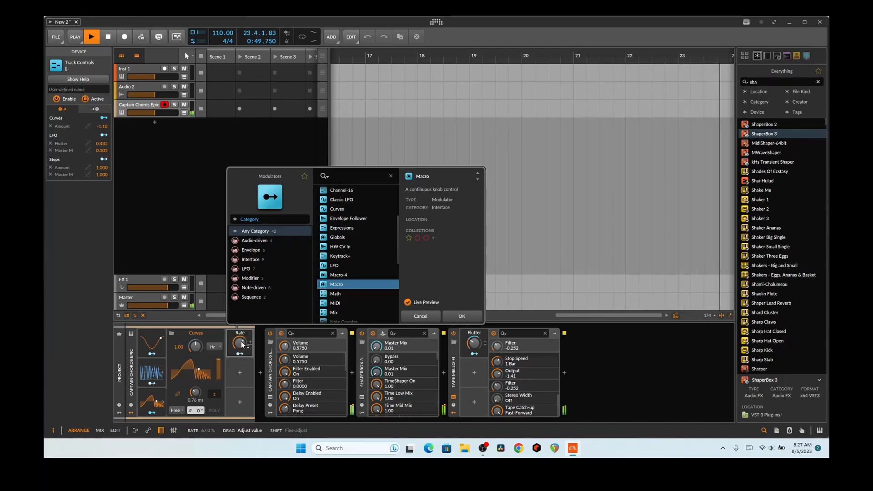
left_click_drag(220, 365, 220, 382)
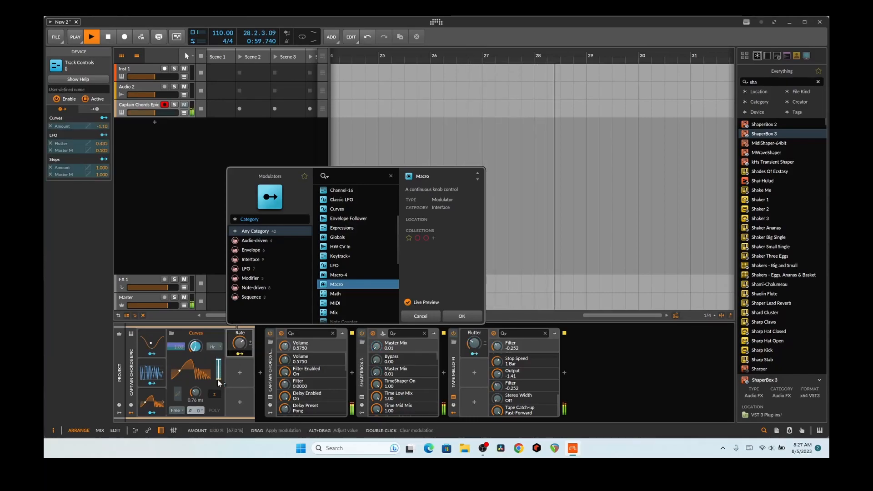
left_click_drag(240, 343, 240, 343)
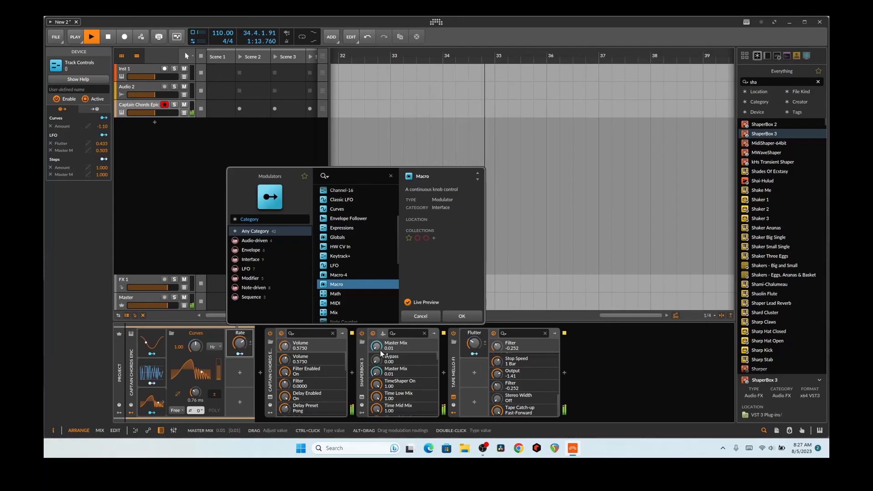
Cancel the Macro, finish mapping the E-Kick (POST) Audio Sidechain, and check Tape MELLO-FI during playback
left_click(425, 315)
key("space")
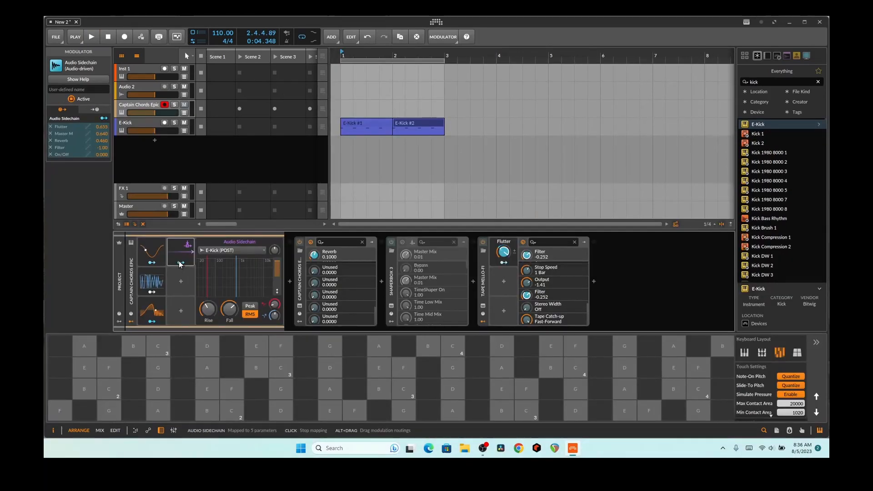
left_click(180, 263)
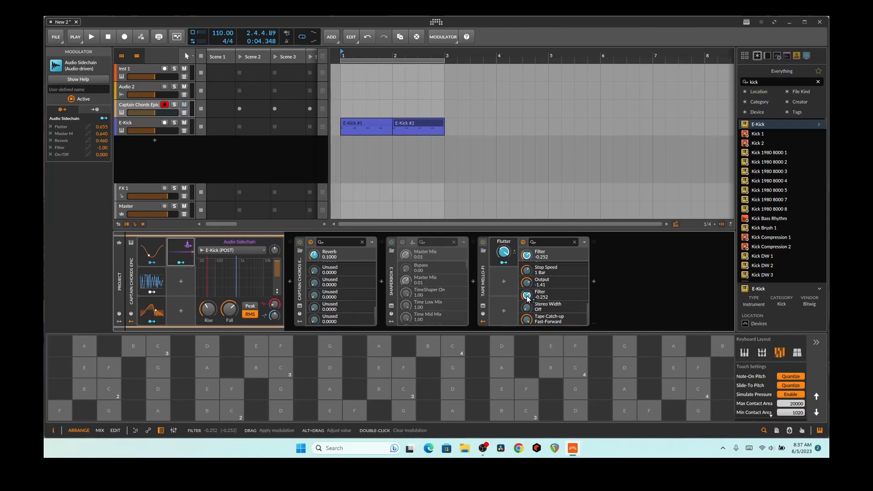
left_click(483, 306)
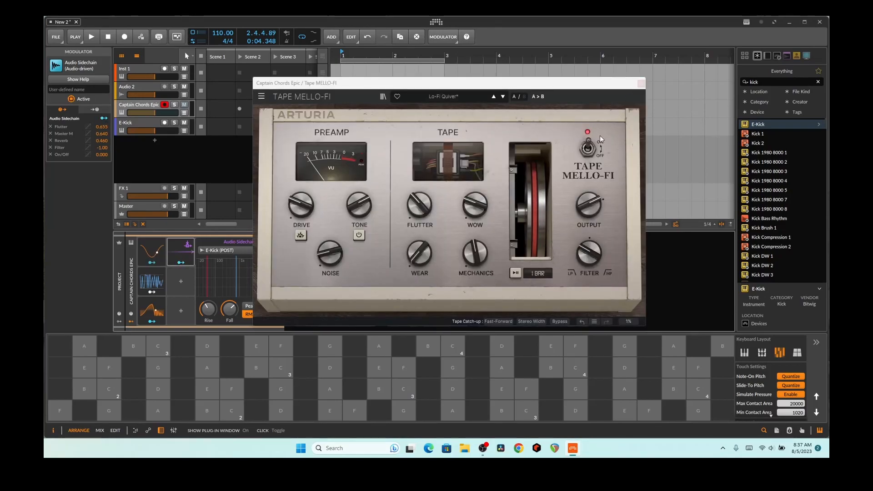
left_click(642, 83)
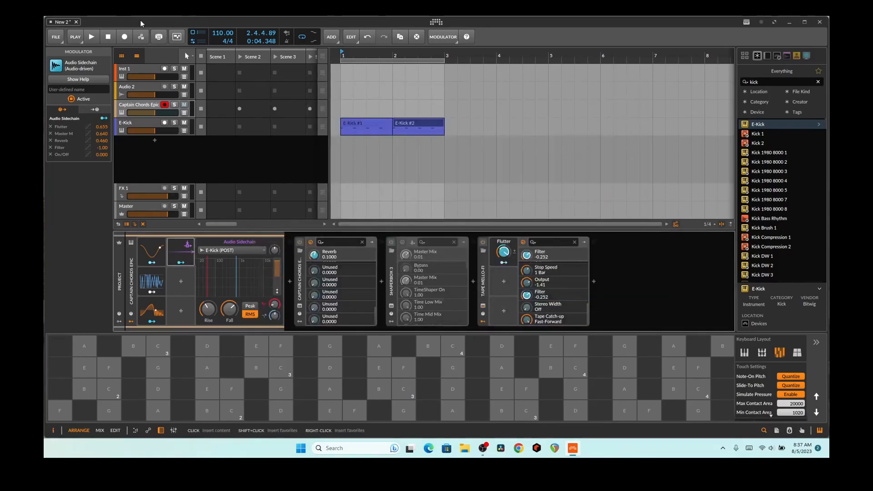
key("space")
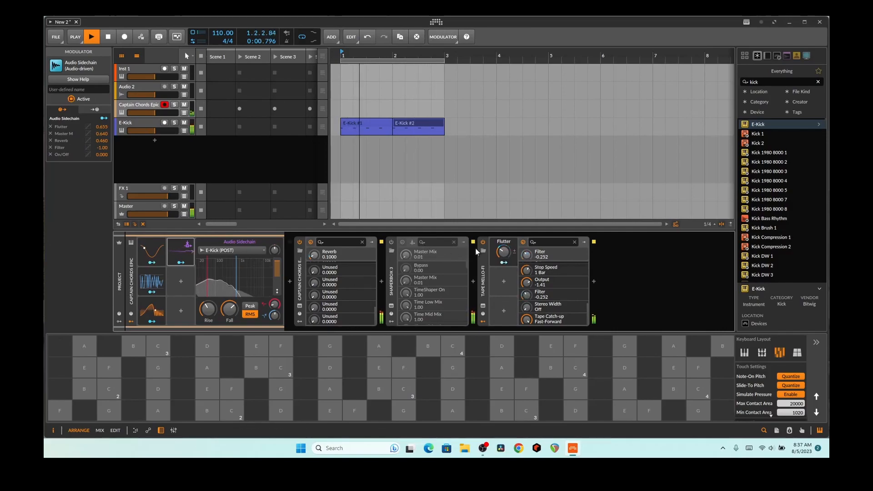
Select the Flutter macro and delete its LFO and Audio Sidechain rows from the sources list
left_click(495, 242)
left_click(495, 260)
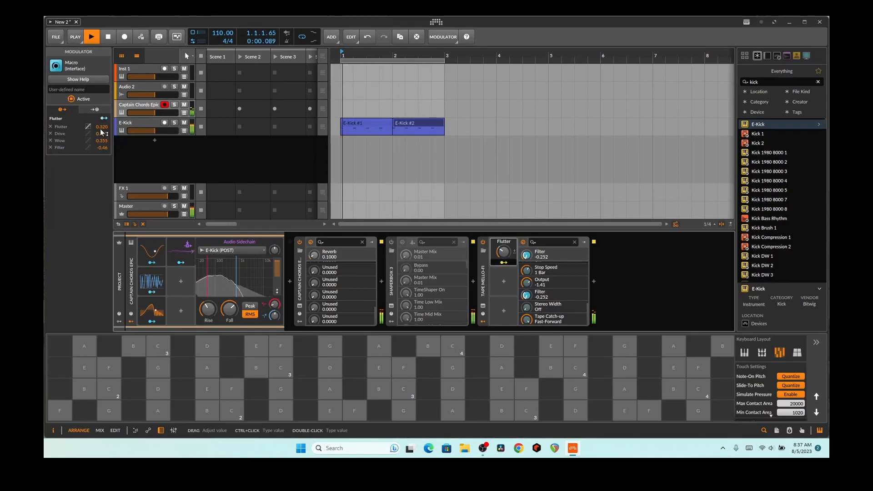
left_click(94, 110)
left_click(48, 127)
left_click(49, 127)
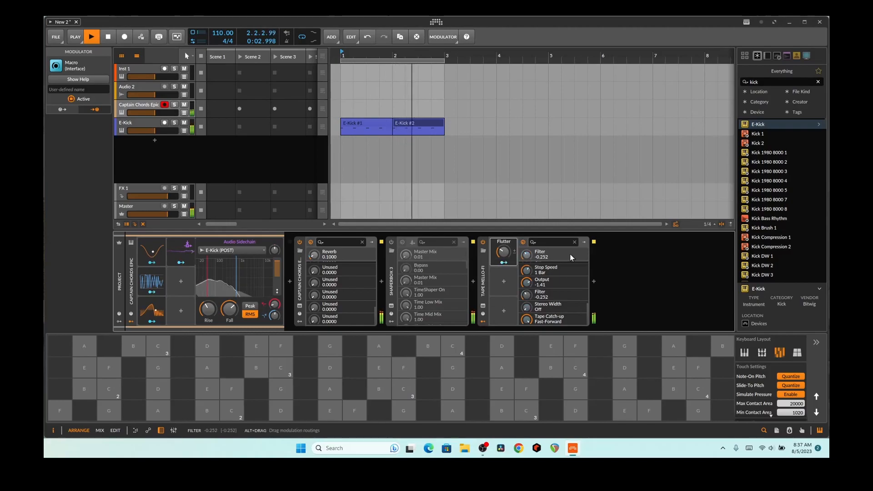
Raise Filter to 0.018, set the Audio Sidechain amount to 93%, and map it to Flutter and Wow
left_click_drag(526, 295, 526, 282)
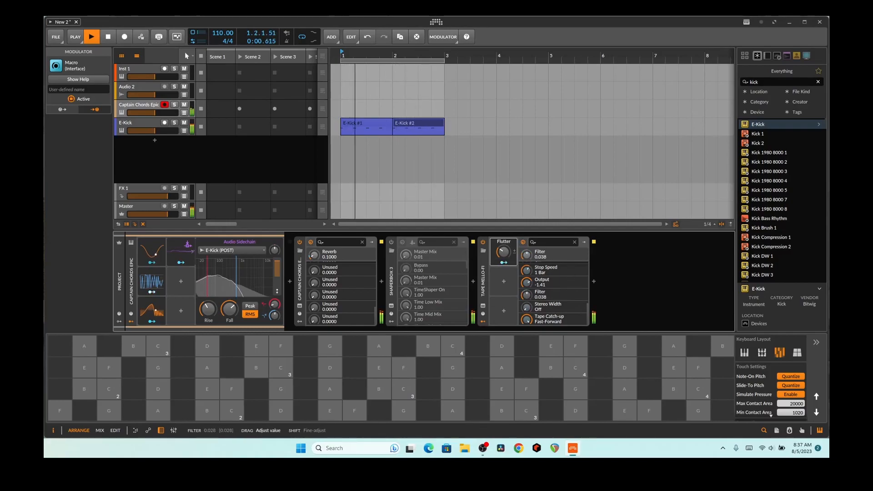
left_click_drag(277, 271, 277, 266)
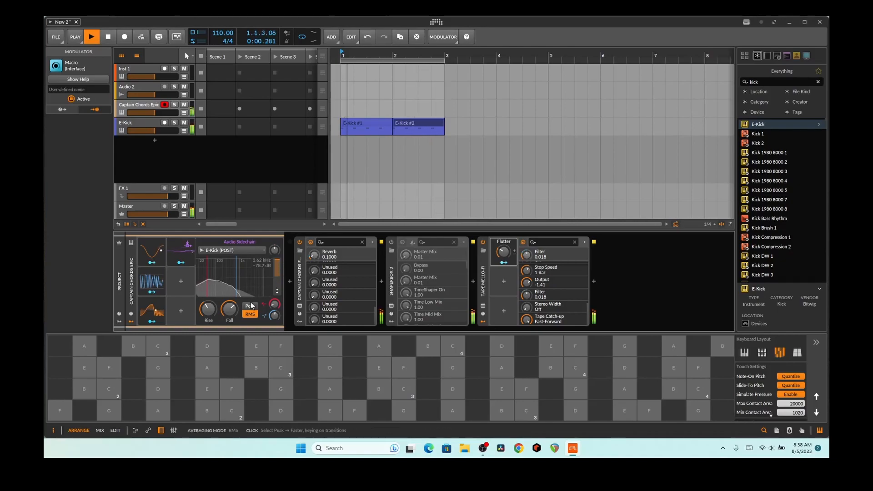
scroll(568, 295, "up", 5)
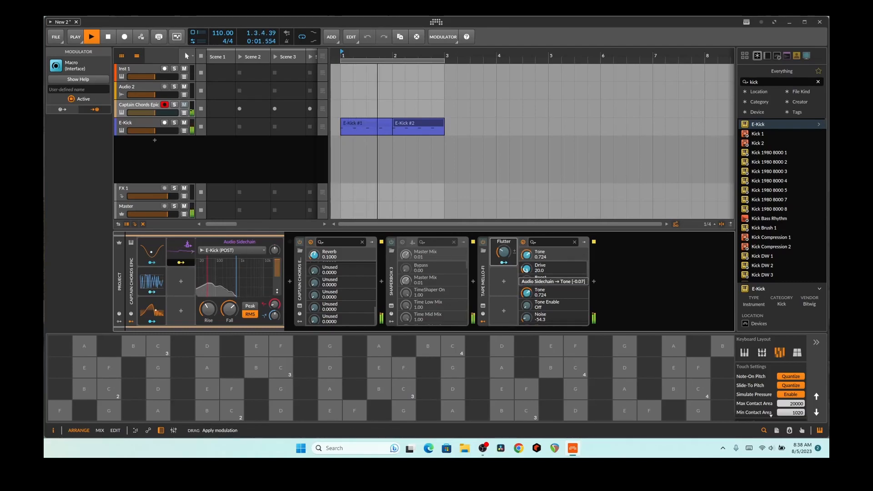
scroll(529, 308, "down", 3)
left_click_drag(527, 301, 527, 233)
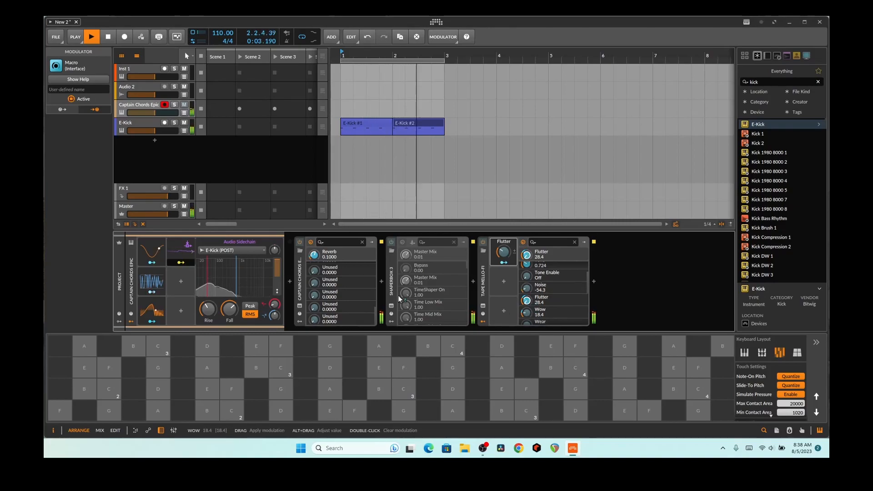
left_click_drag(527, 313, 527, 272)
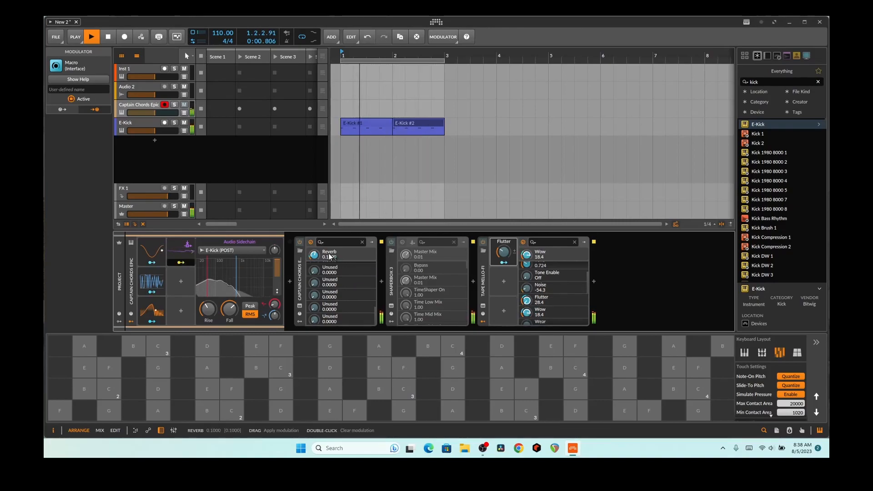